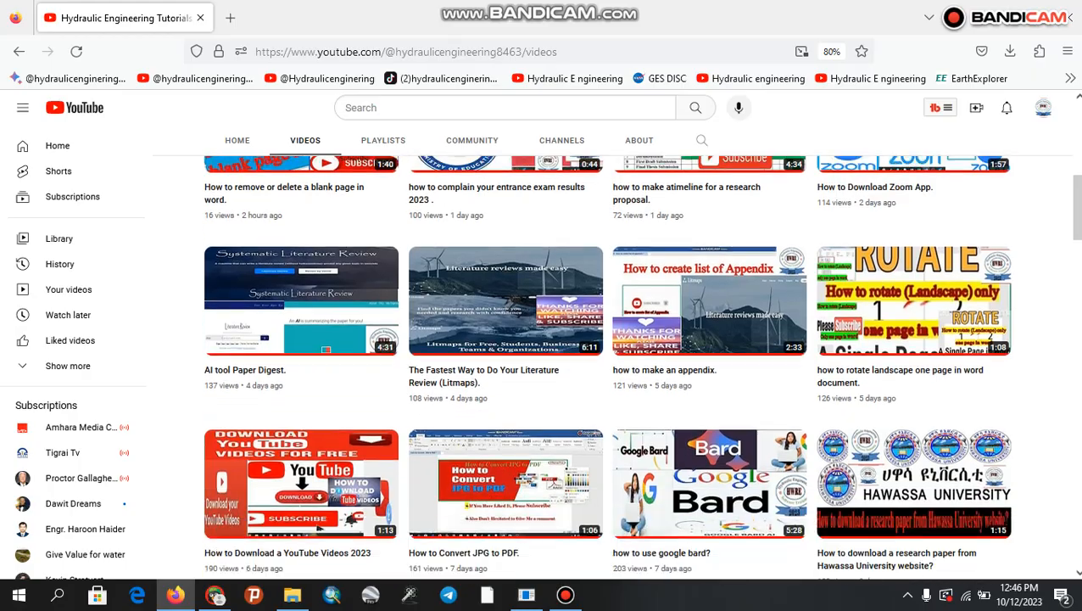
# Look through the uploaded videos of the Hydraulic Engineering Tutorials channel.
pyautogui.scroll(-10, 608, 365)
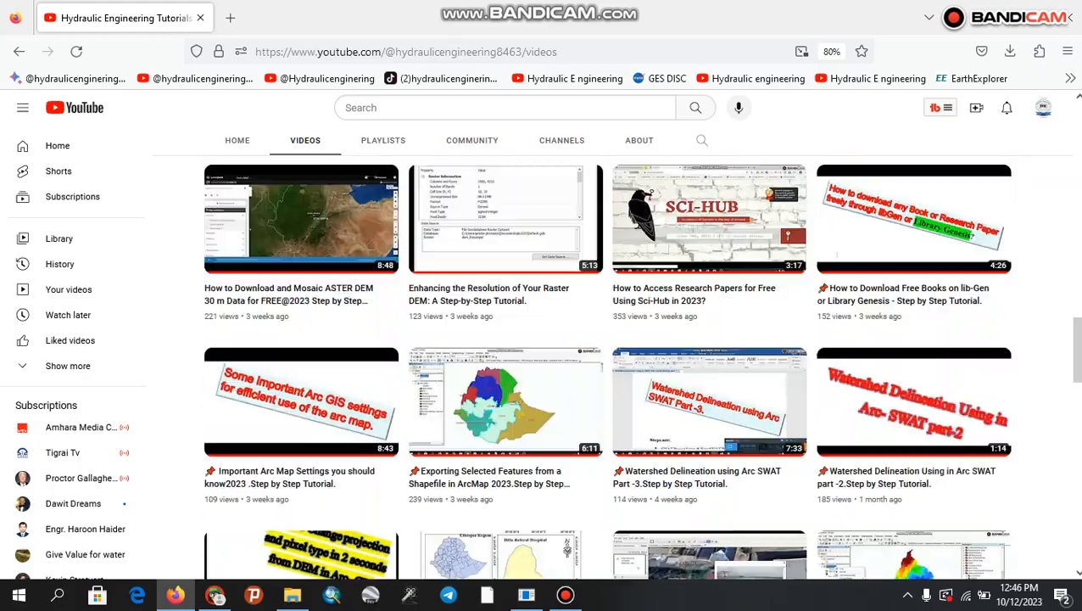
pyautogui.scroll(-3, 607, 365)
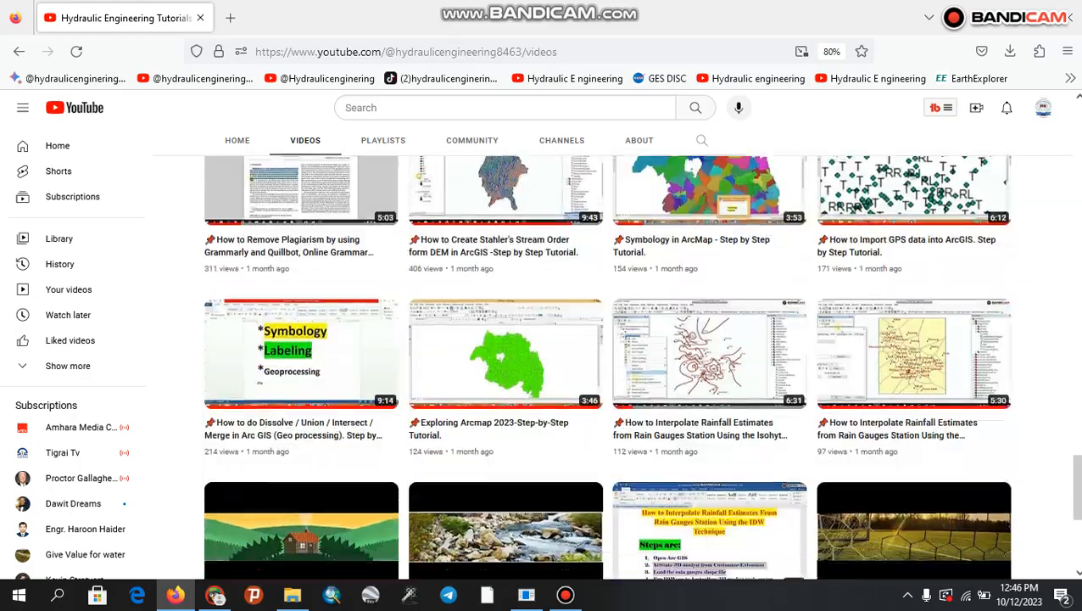
pyautogui.moveTo(1078, 499); pyautogui.dragTo(1077, 360)
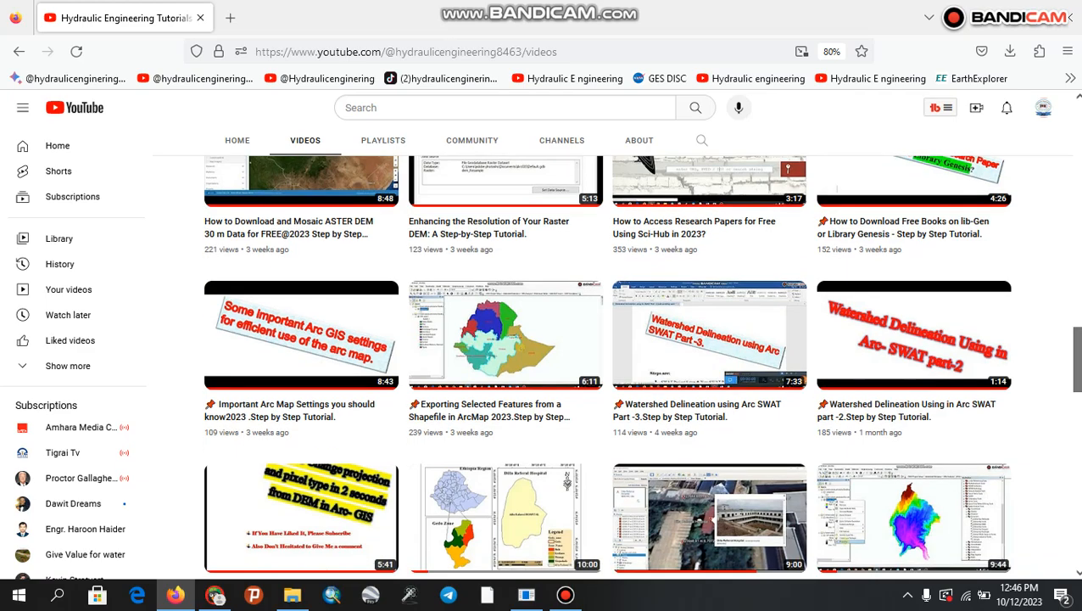
pyautogui.scroll(8, 607, 365)
pyautogui.scroll(8, 608, 365)
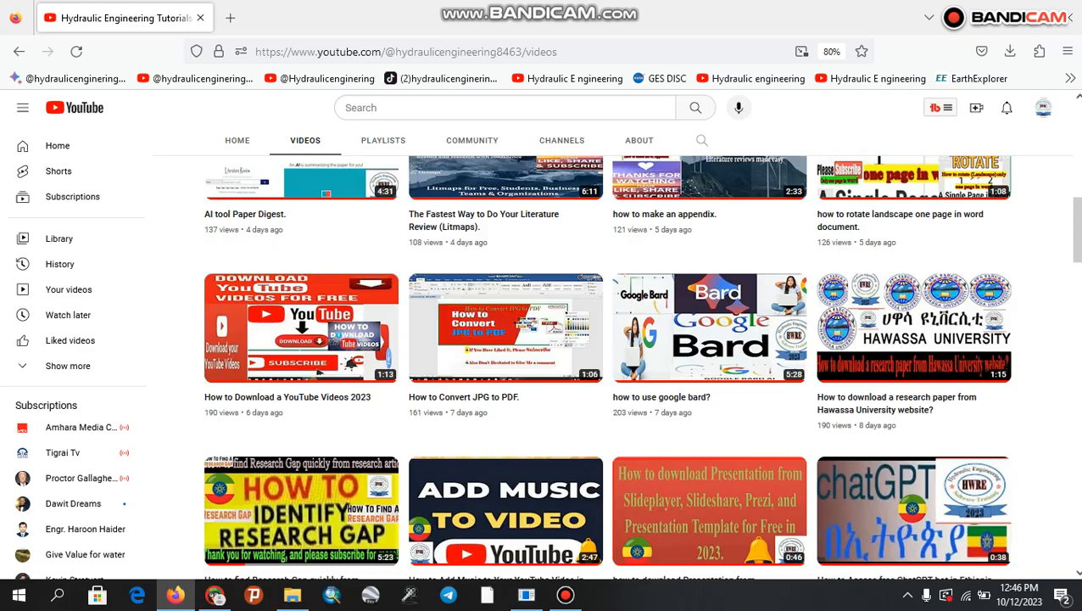
pyautogui.scroll(-3, 607, 365)
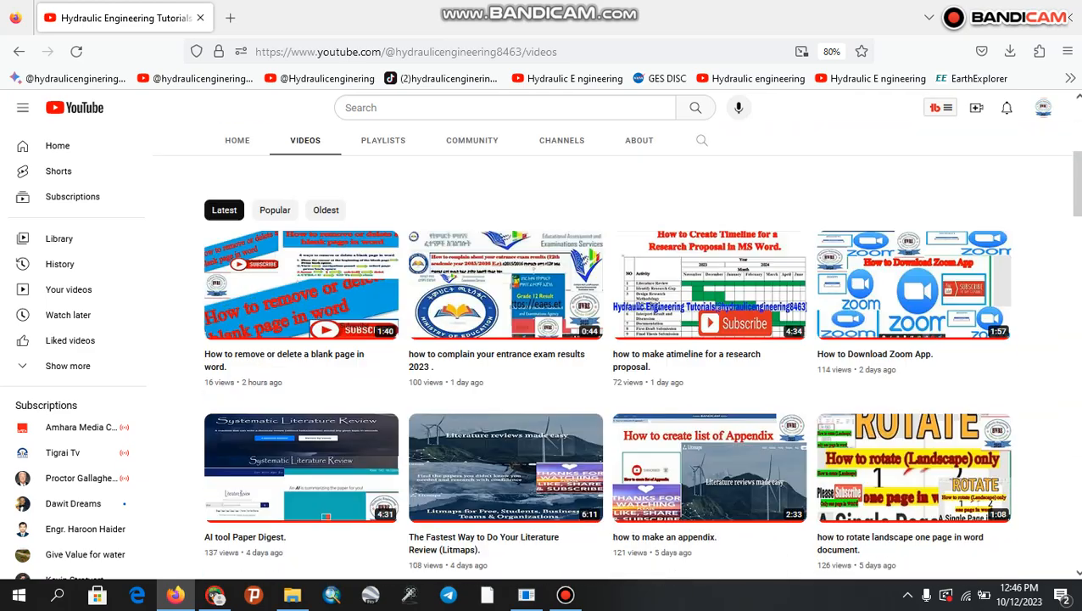
pyautogui.scroll(3, 607, 365)
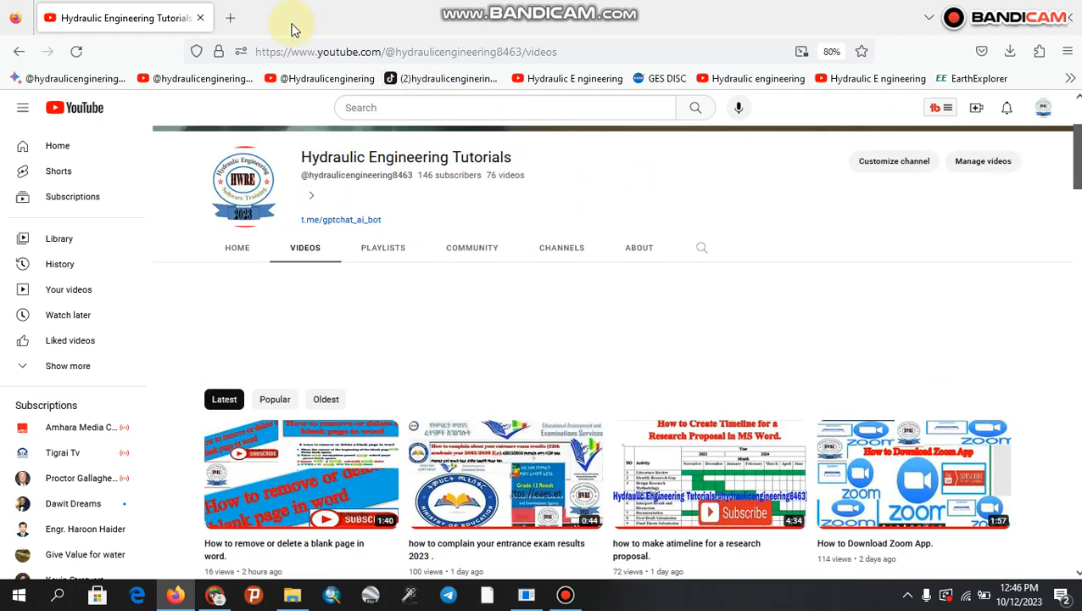
# Search the web for SWAT in a new browser tab and open the Soil & Water Assessment Tool website.
pyautogui.click(233, 17)
pyautogui.write('SWAT')
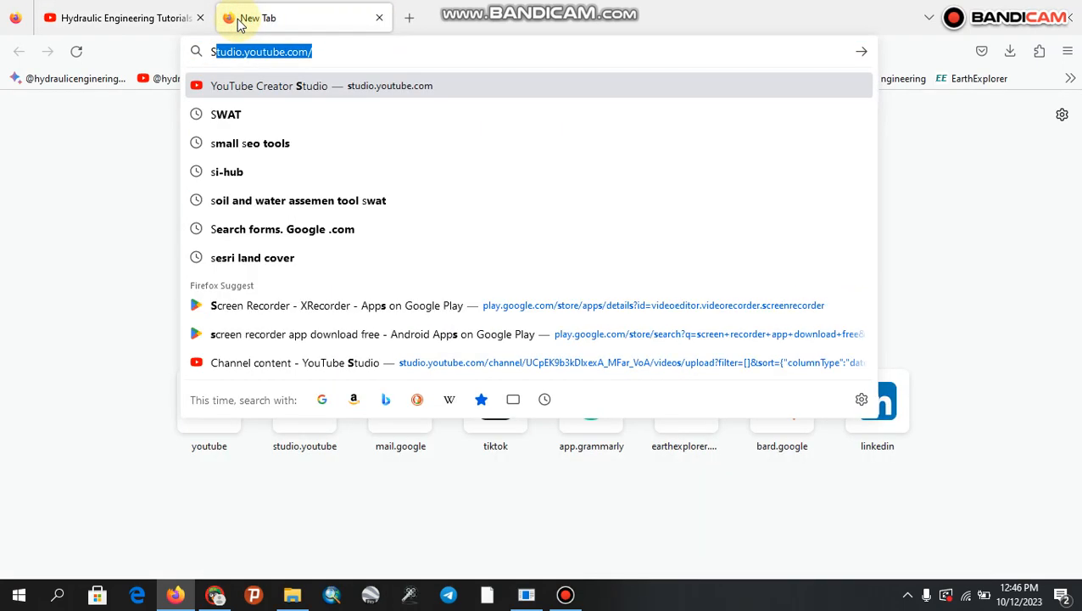
pyautogui.press('Return')
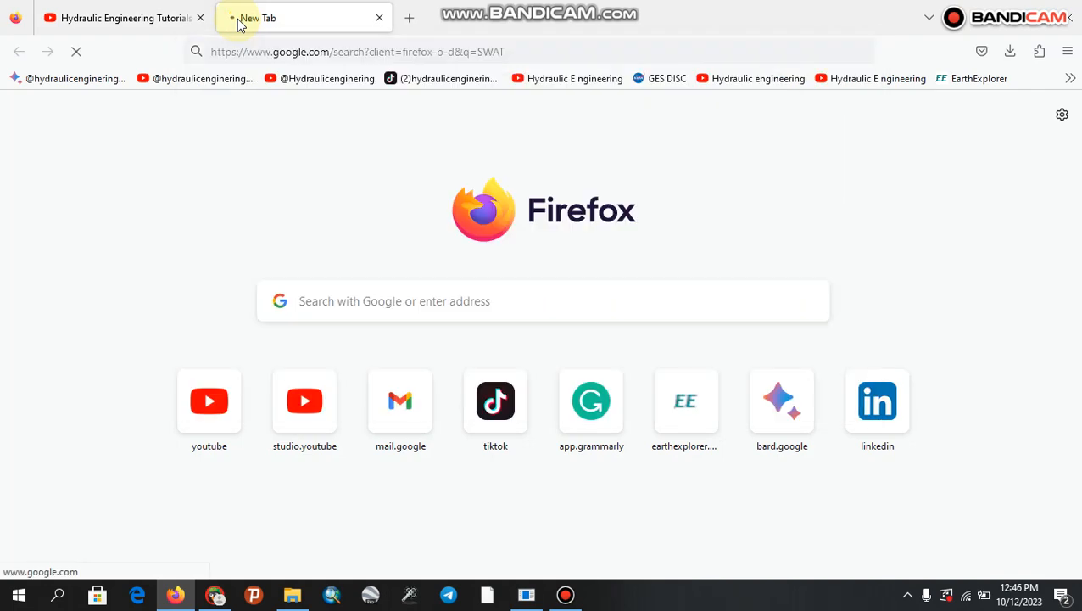
pyautogui.click(183, 296)
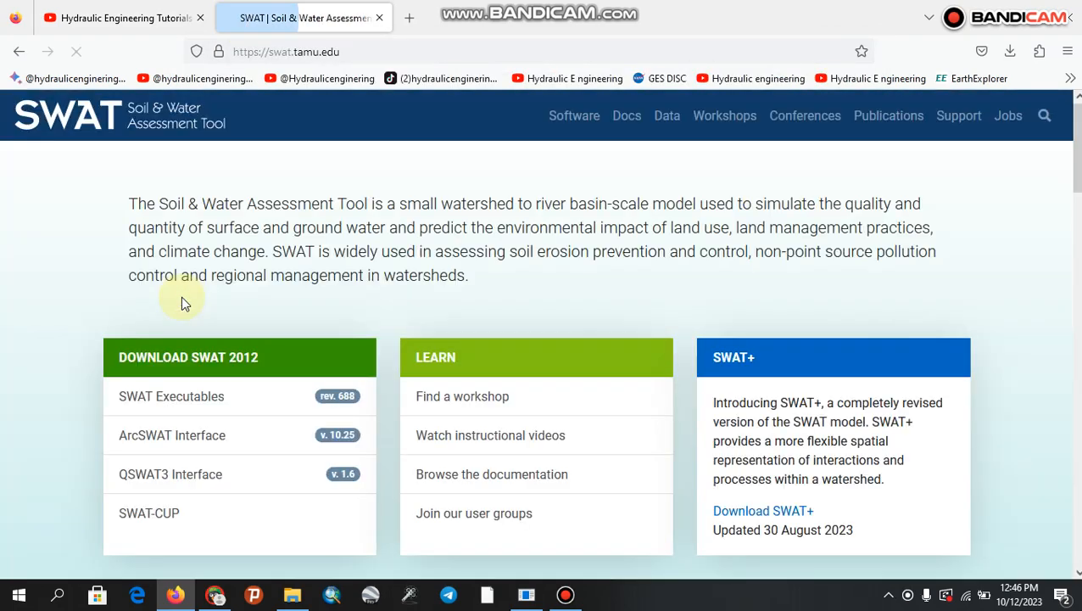
# Open the SWAT-CUP page and download the public domain version, SWAT-CUP 5.1.6.2.
pyautogui.click(151, 513)
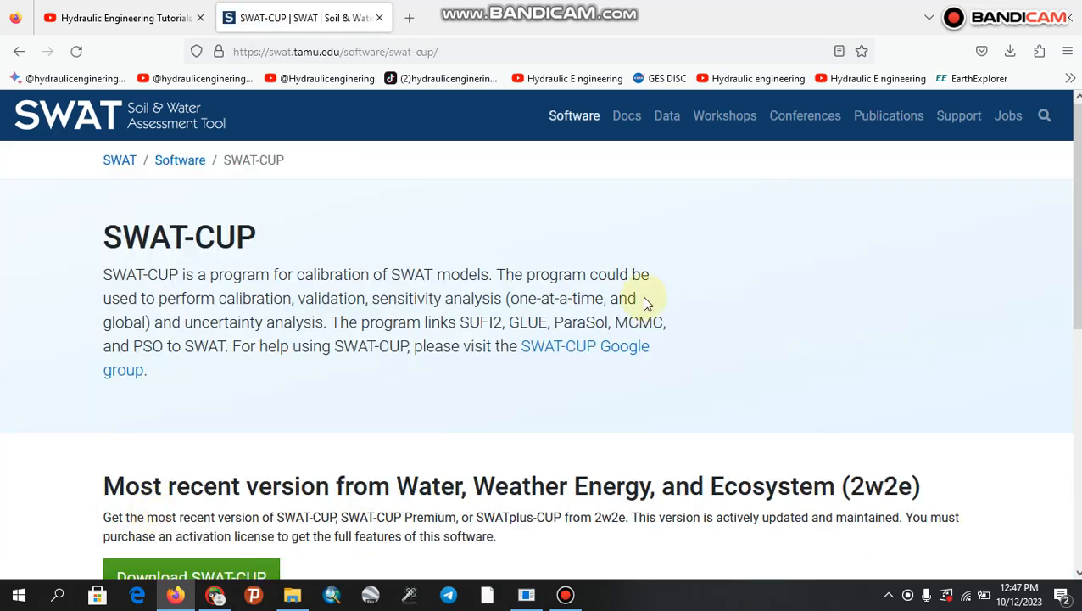
pyautogui.scroll(-3, 647, 294)
pyautogui.scroll(-4, 495, 314)
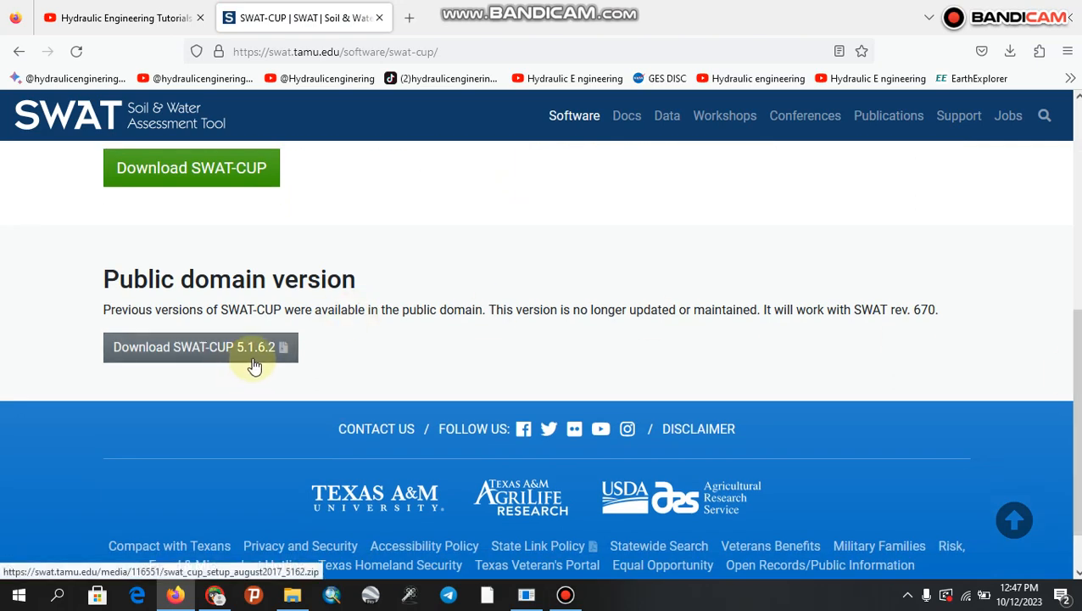
pyautogui.click(244, 347)
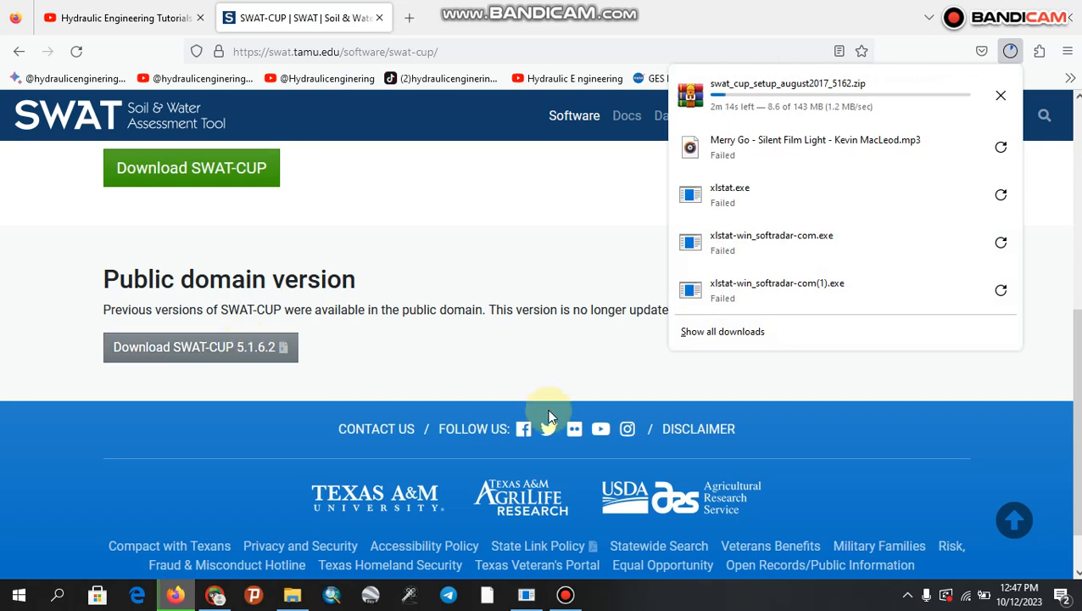
pyautogui.click(567, 595)
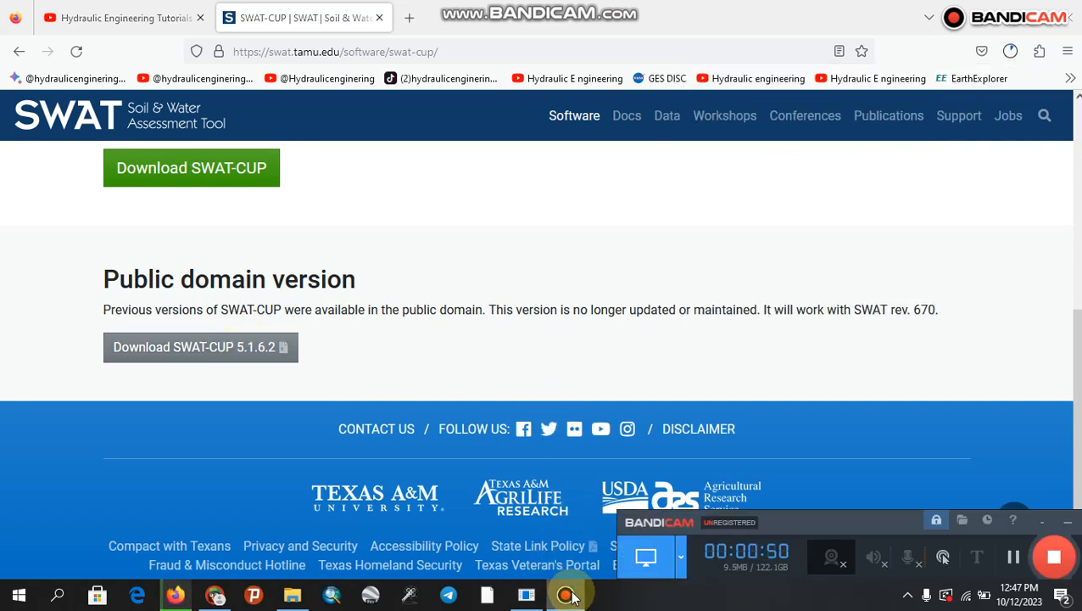
pyautogui.click(1014, 557)
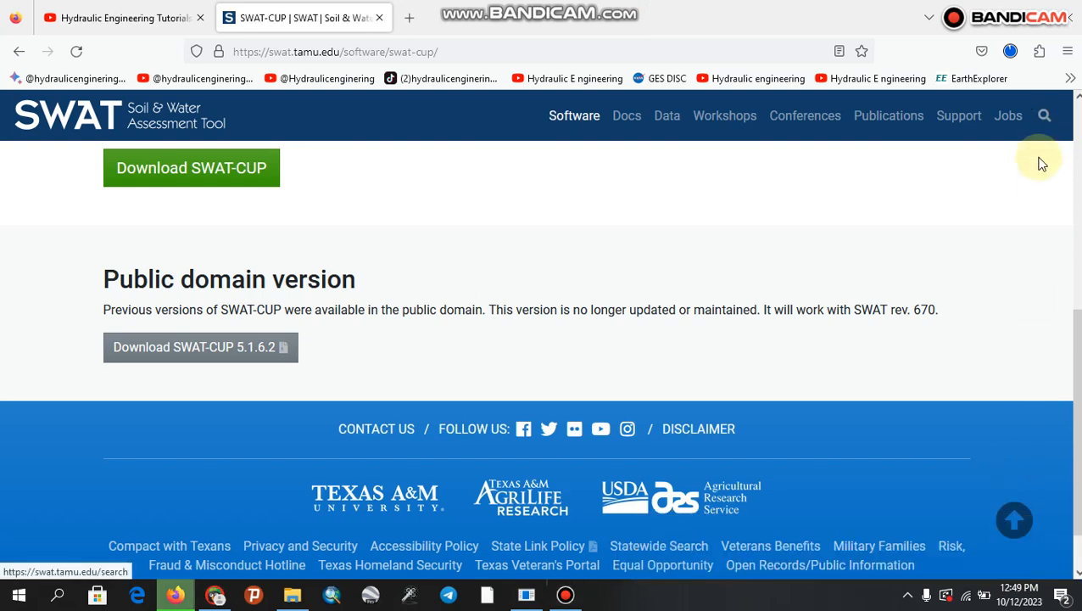
# Show the downloaded swat_cup_setup_august2017_5162.zip in its Downloads folder and maximize the folder window.
pyautogui.click(1011, 53)
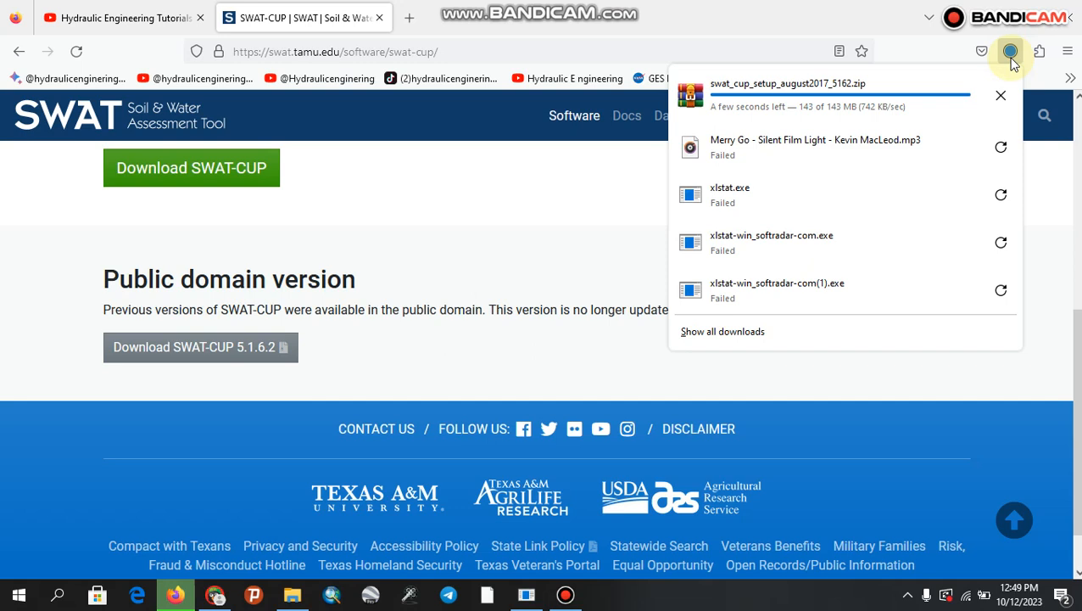
pyautogui.click(1003, 96)
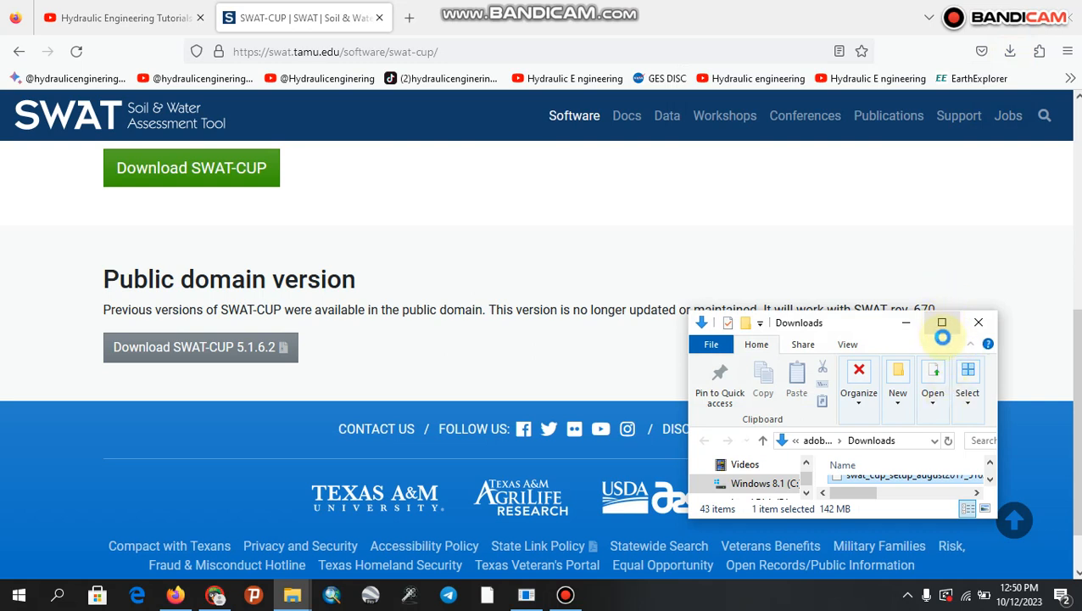
pyautogui.click(947, 271)
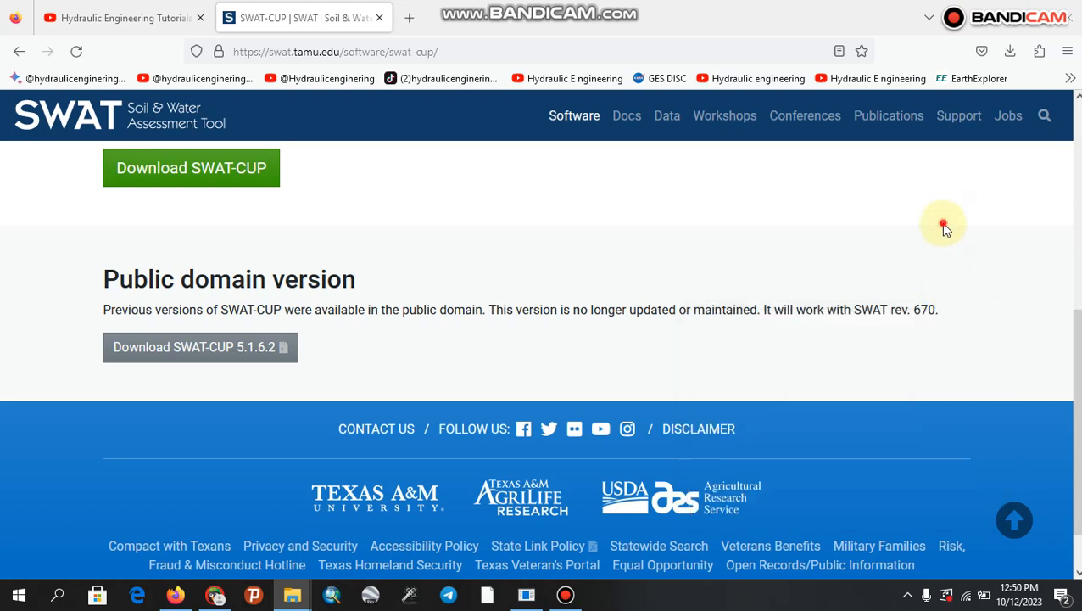
pyautogui.click(1011, 51)
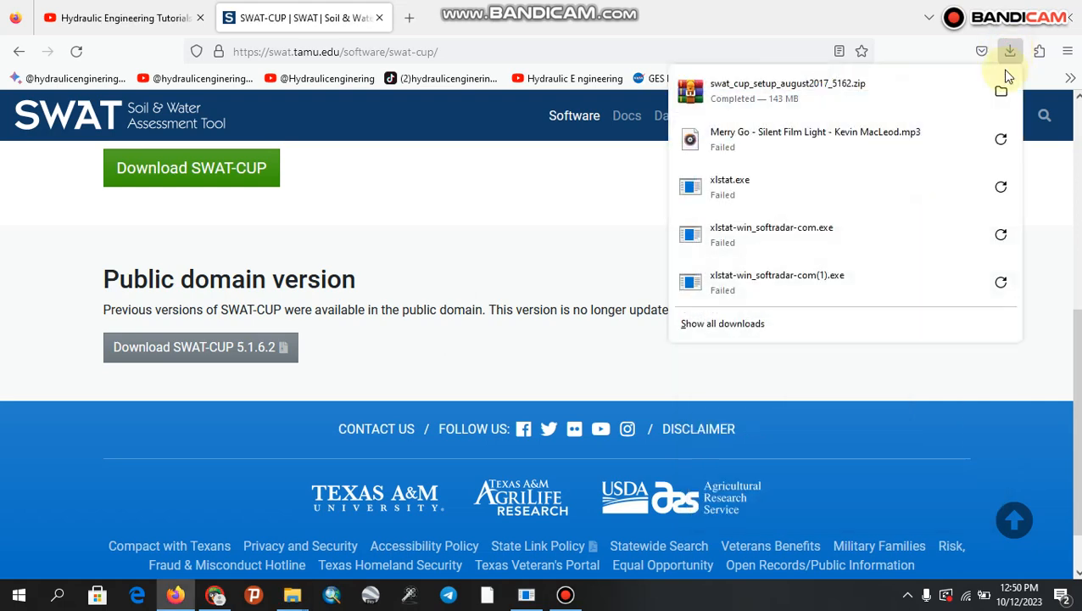
pyautogui.click(1001, 89)
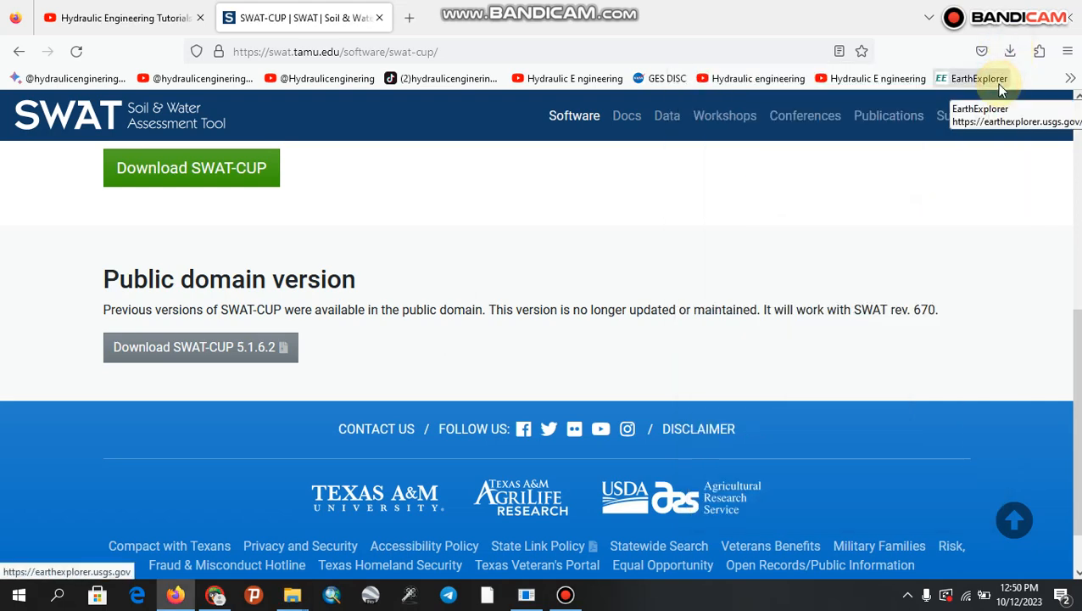
pyautogui.click(293, 595)
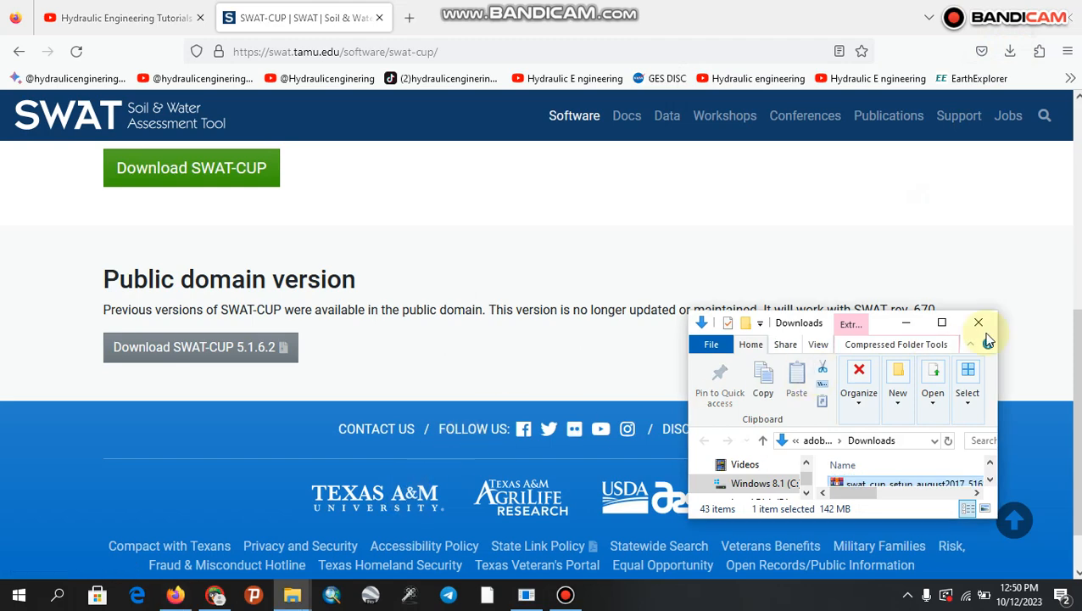
pyautogui.click(943, 323)
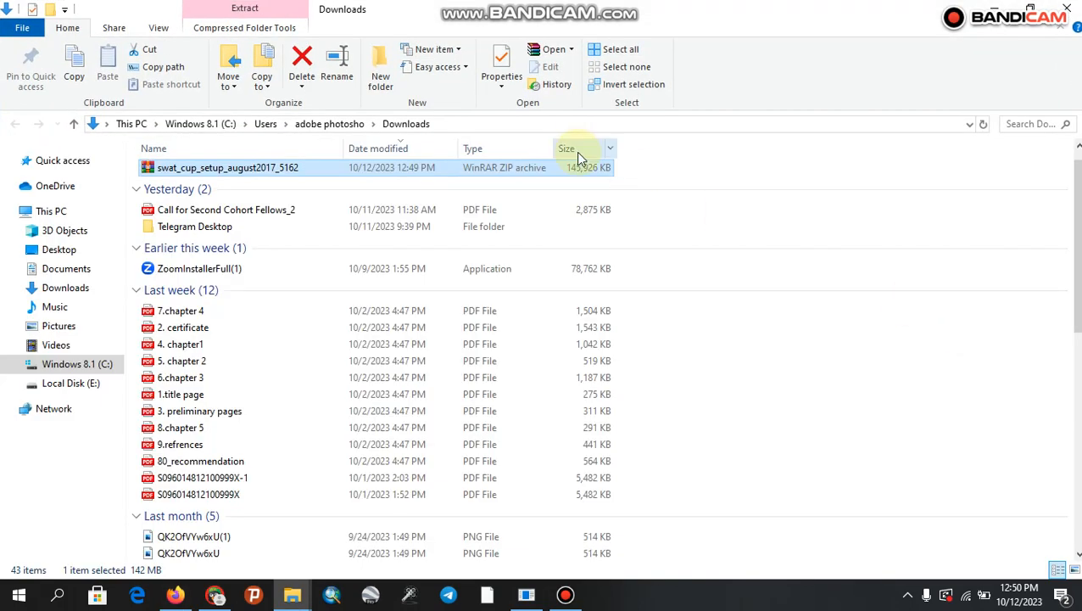
# Extract the swat_cup_setup_august2017_5162 archive directly into the Downloads folder.
pyautogui.doubleClick(488, 169)
pyautogui.rightClick(488, 170)
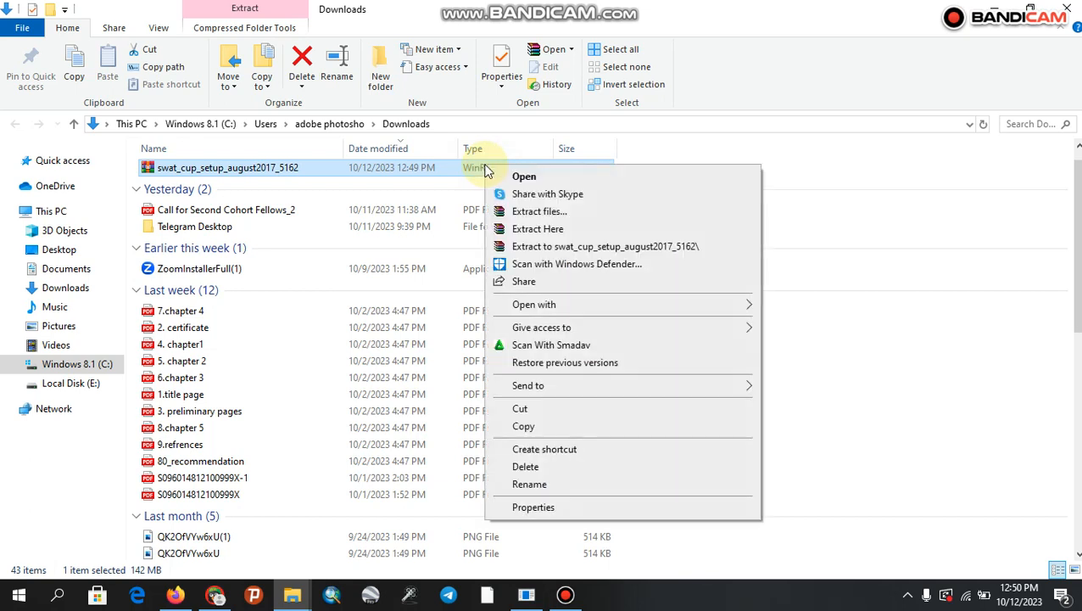
pyautogui.click(516, 229)
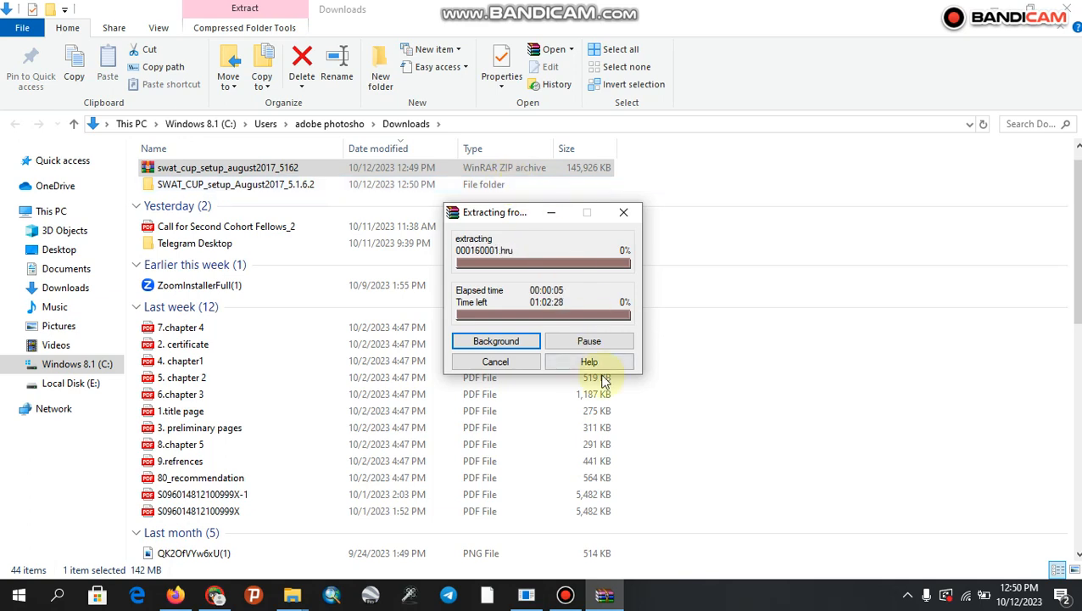
pyautogui.click(565, 595)
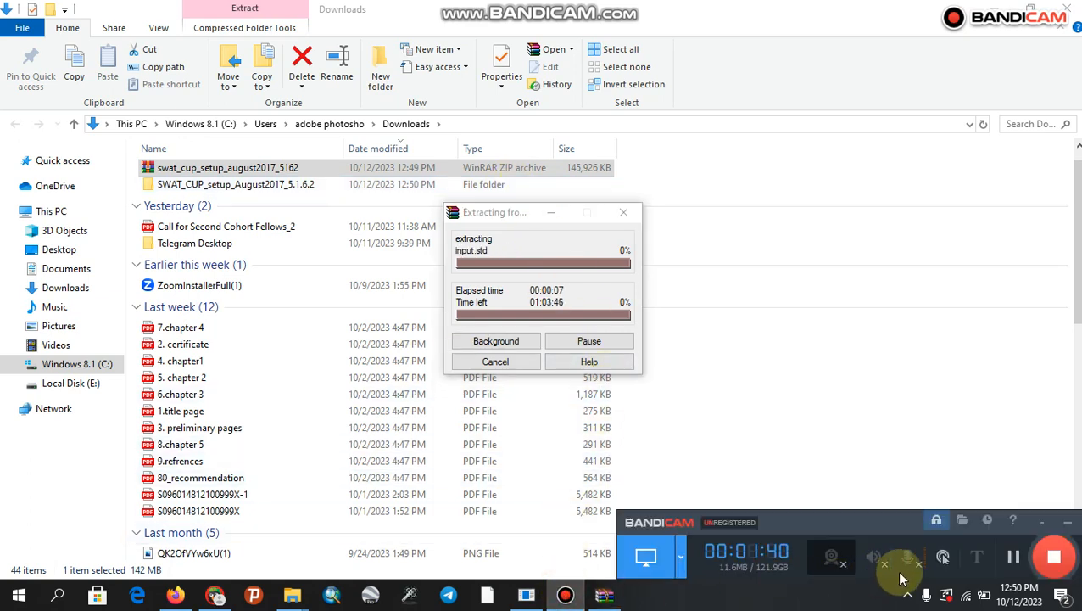
pyautogui.click(1014, 557)
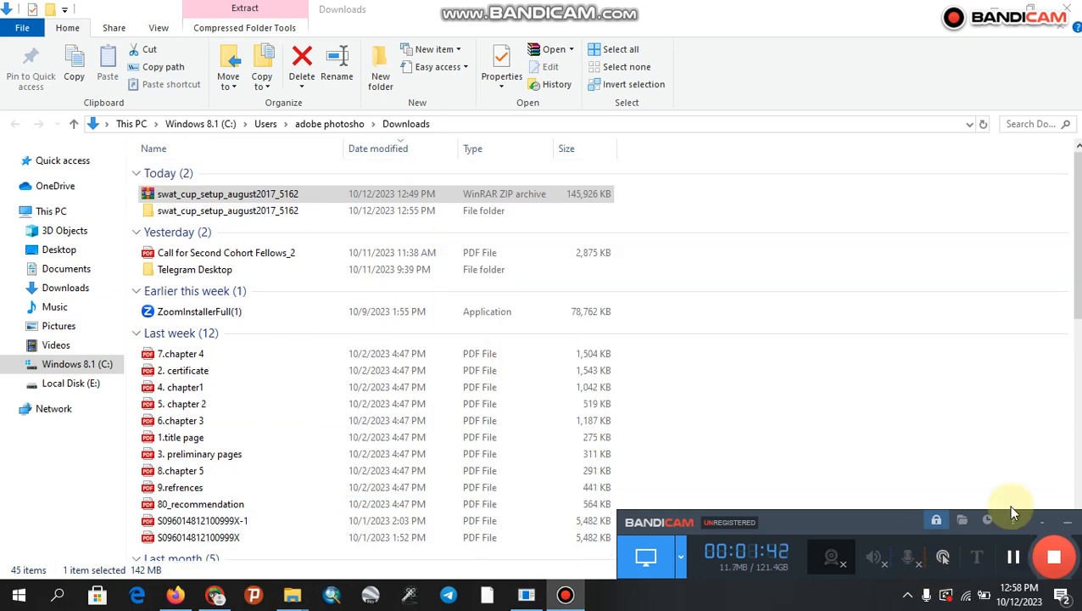
pyautogui.click(1011, 449)
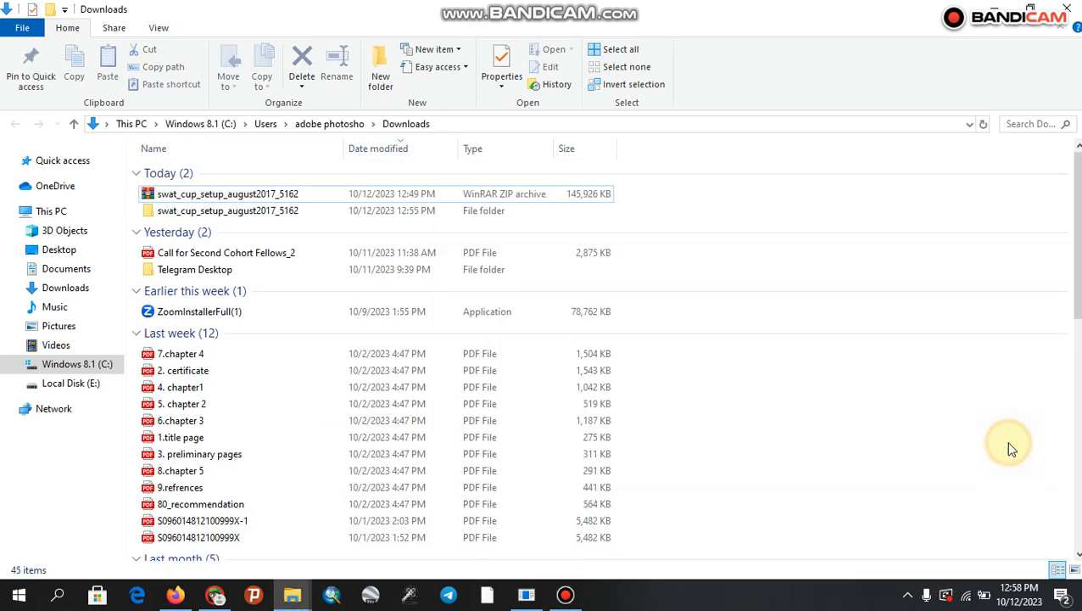
# Open the SWAT_CUP_setup_August2017_5.1.6.2 folder inside the extracted folder and launch the SwatCupSetup_5.1.6.2 installer.
pyautogui.doubleClick(477, 214)
pyautogui.click(425, 173)
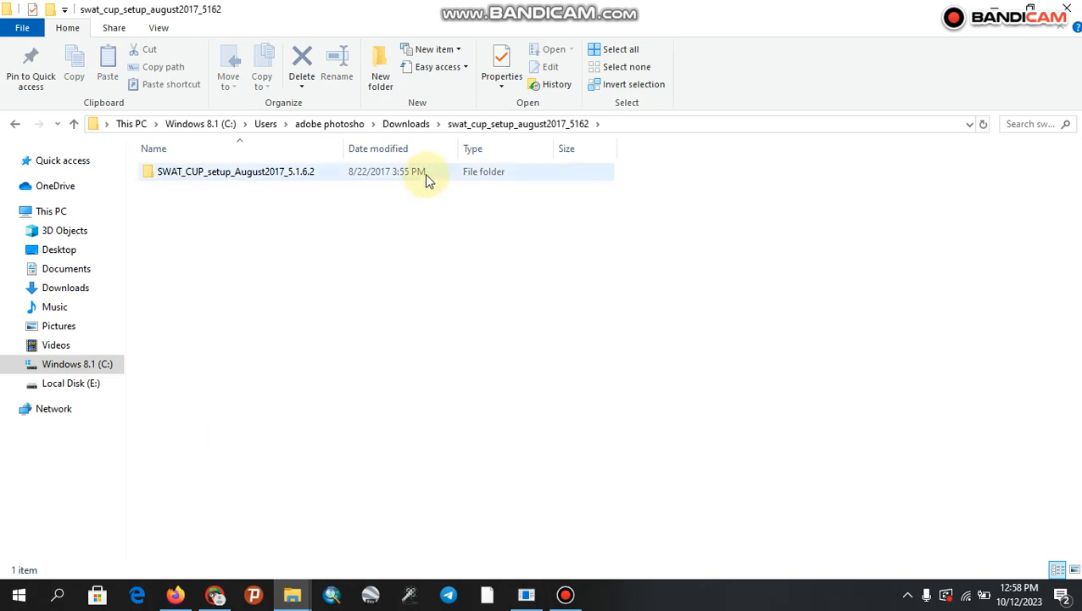
pyautogui.doubleClick(427, 178)
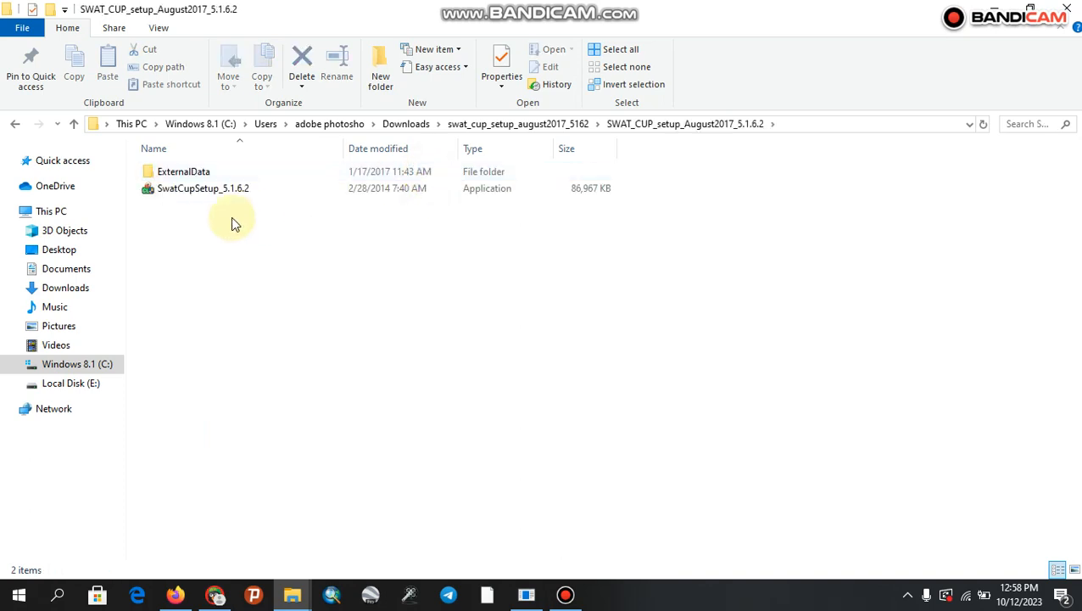
pyautogui.doubleClick(221, 192)
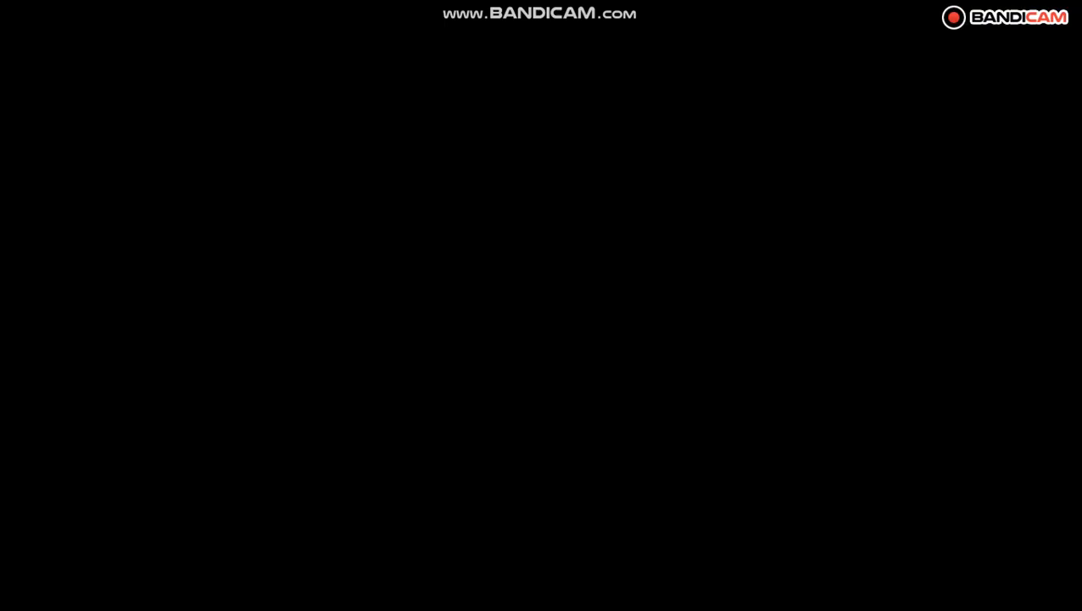
pyautogui.click(486, 413)
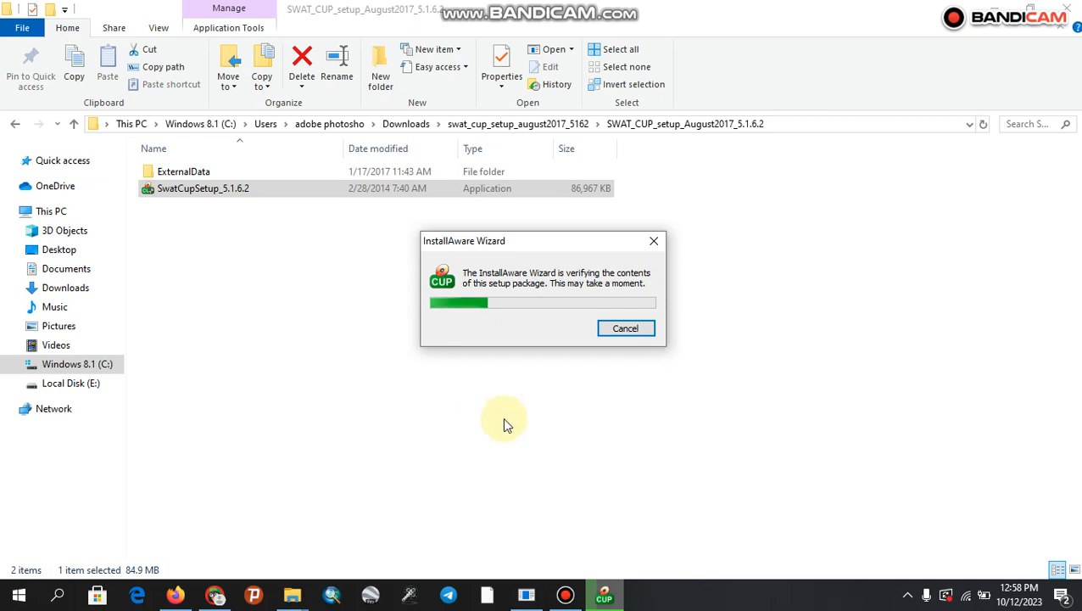
pyautogui.click(563, 593)
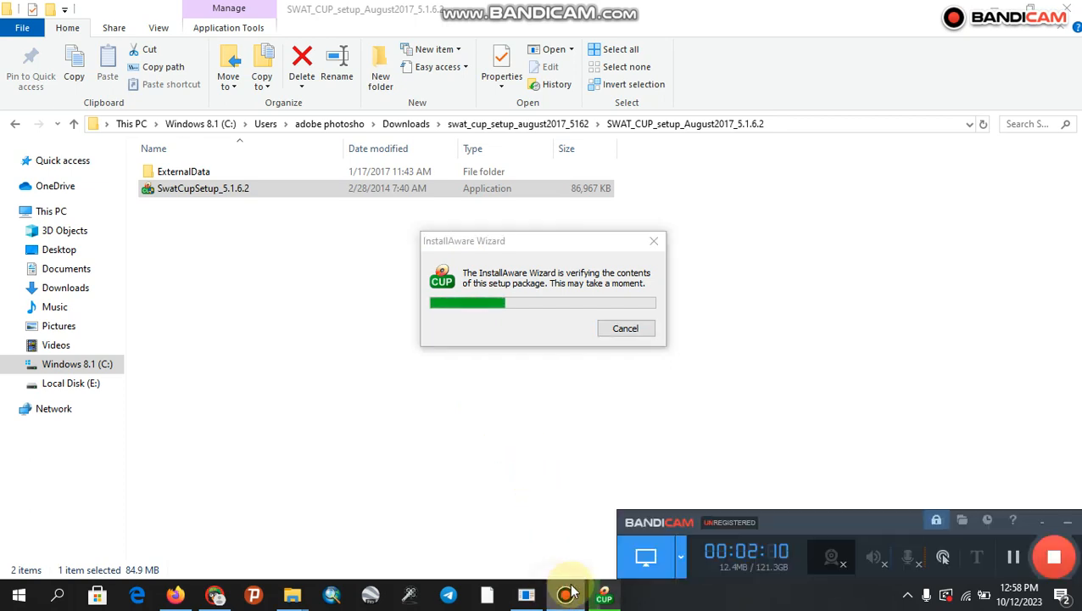
pyautogui.click(1012, 554)
pyautogui.click(1016, 557)
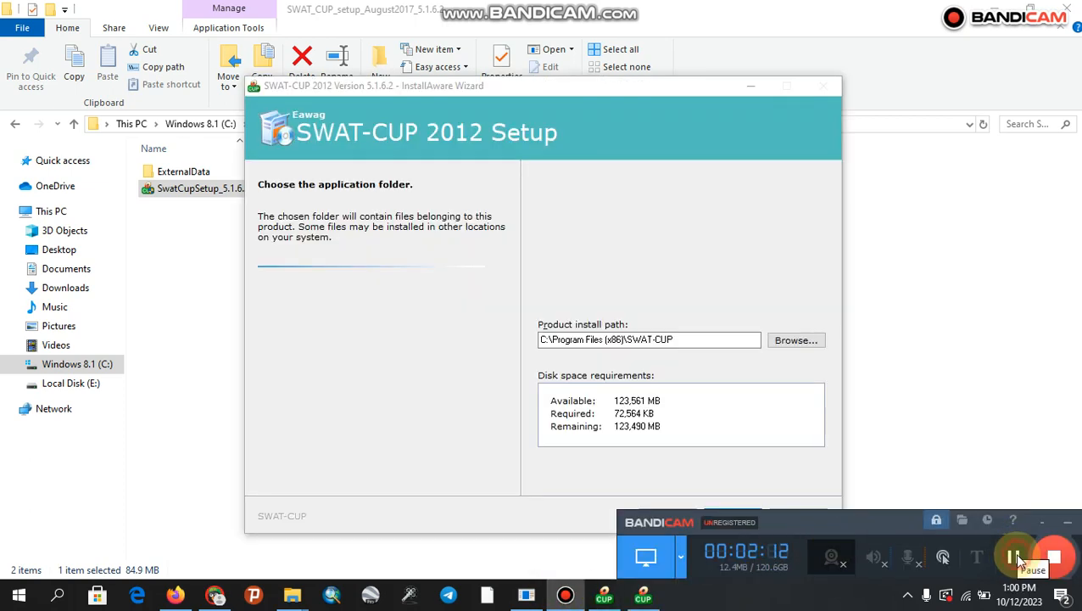
pyautogui.click(1018, 475)
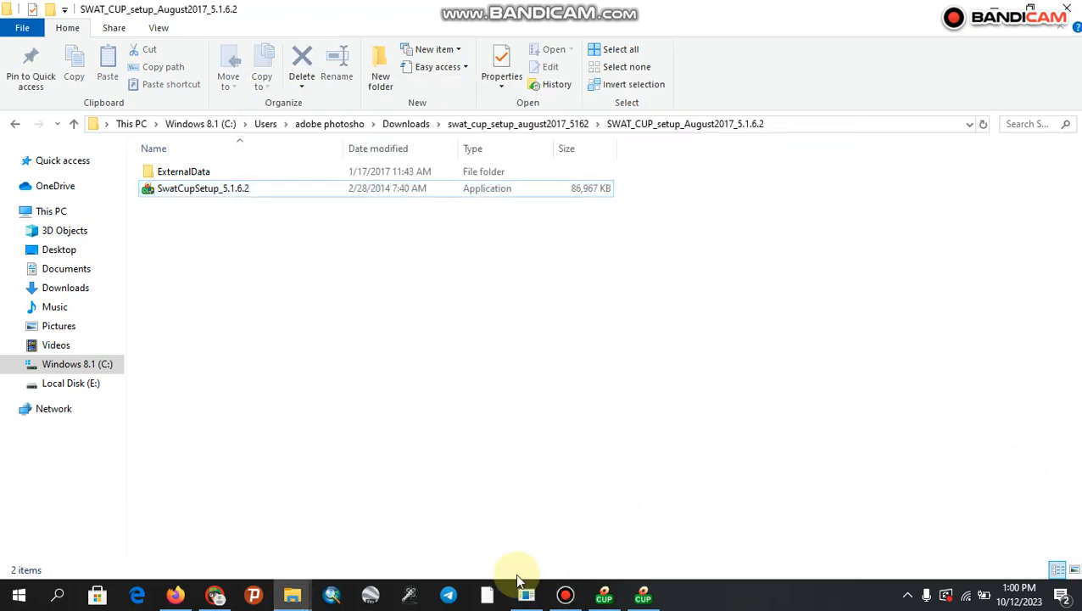
pyautogui.moveTo(294, 599)
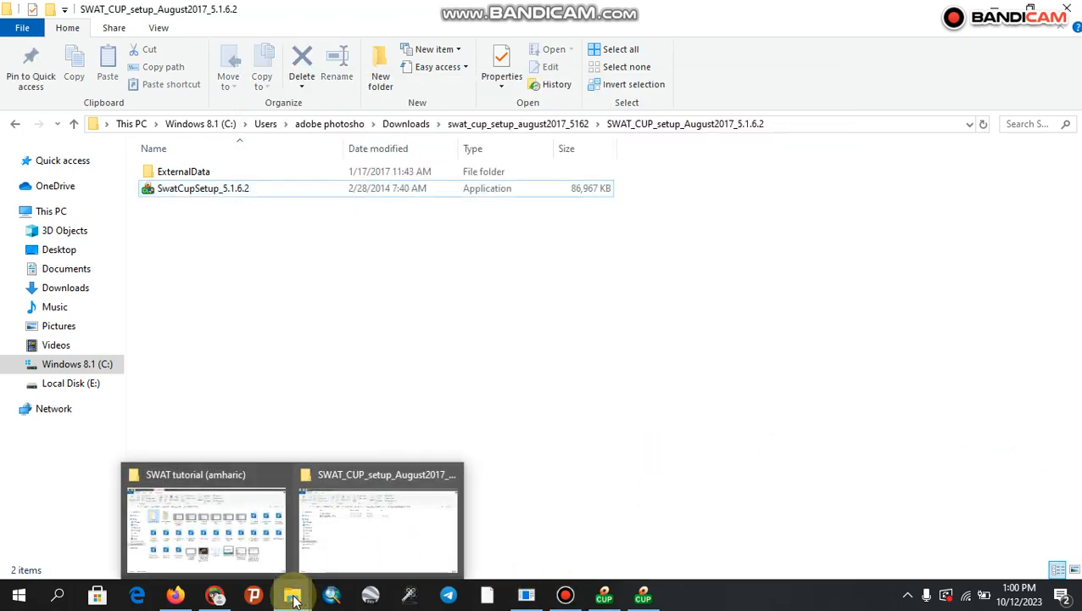
pyautogui.click(589, 191)
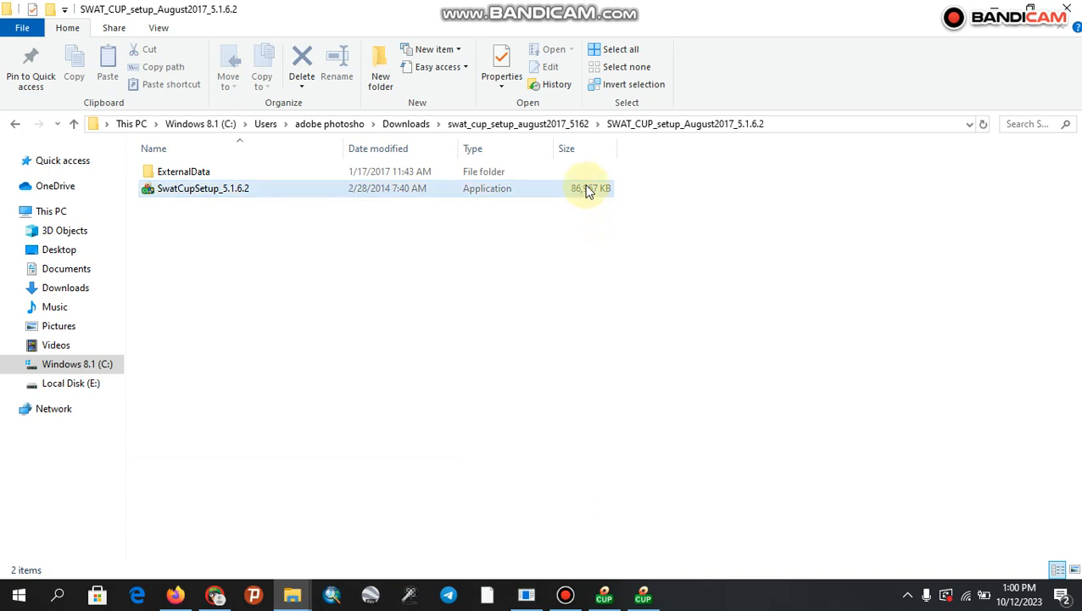
# Run the SwatCupSetup_5.1.6.2 installer, keeping the install path C:\Program Files (x86)\SWAT-CUP and the SWAT-CUP Start Menu group for all users.
pyautogui.doubleClick(589, 191)
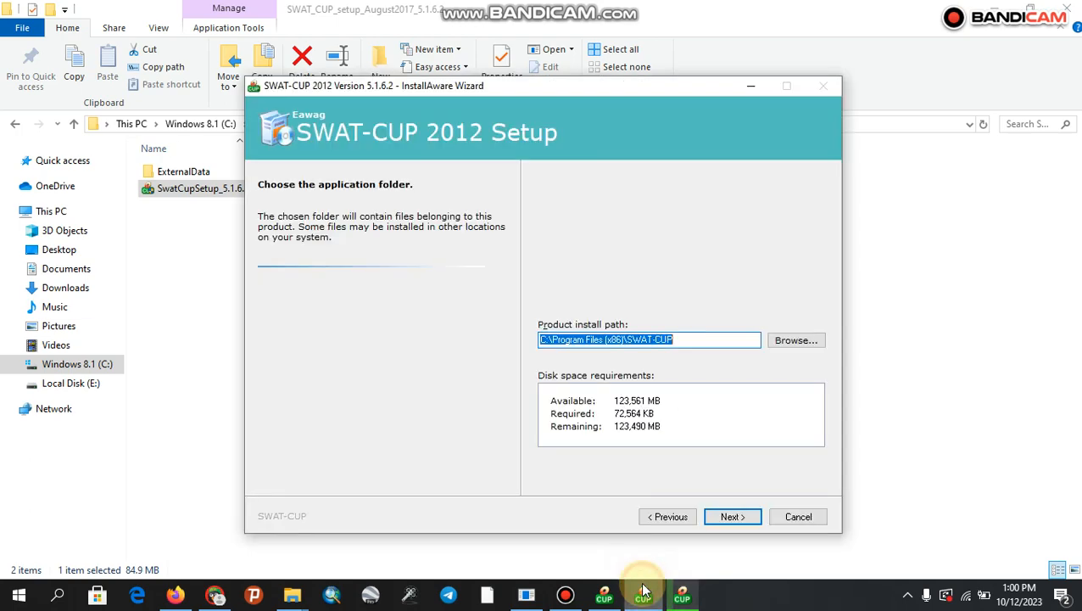
pyautogui.click(731, 517)
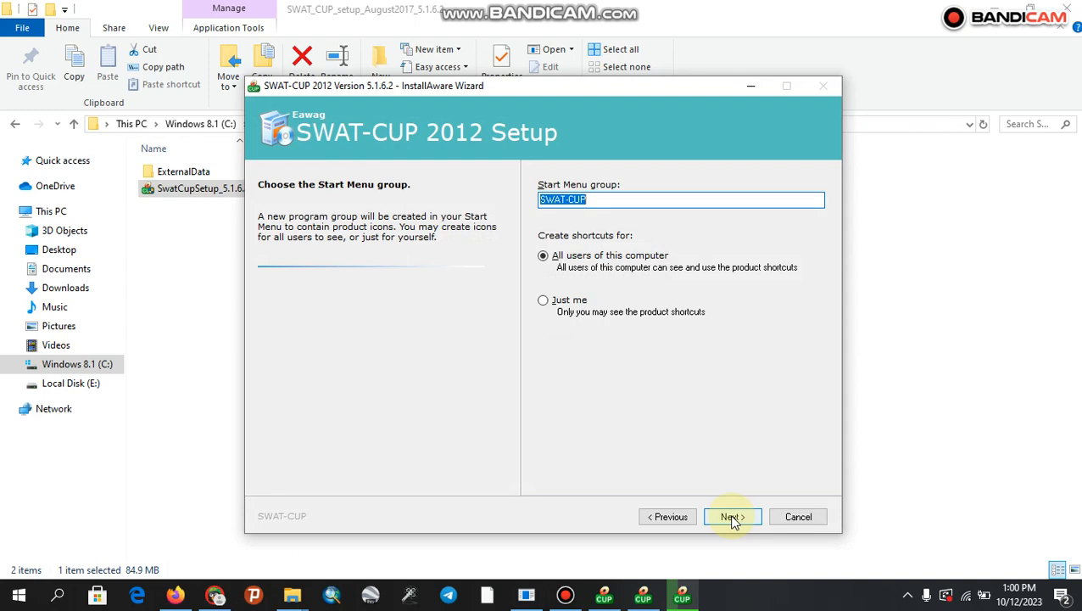
pyautogui.click(731, 517)
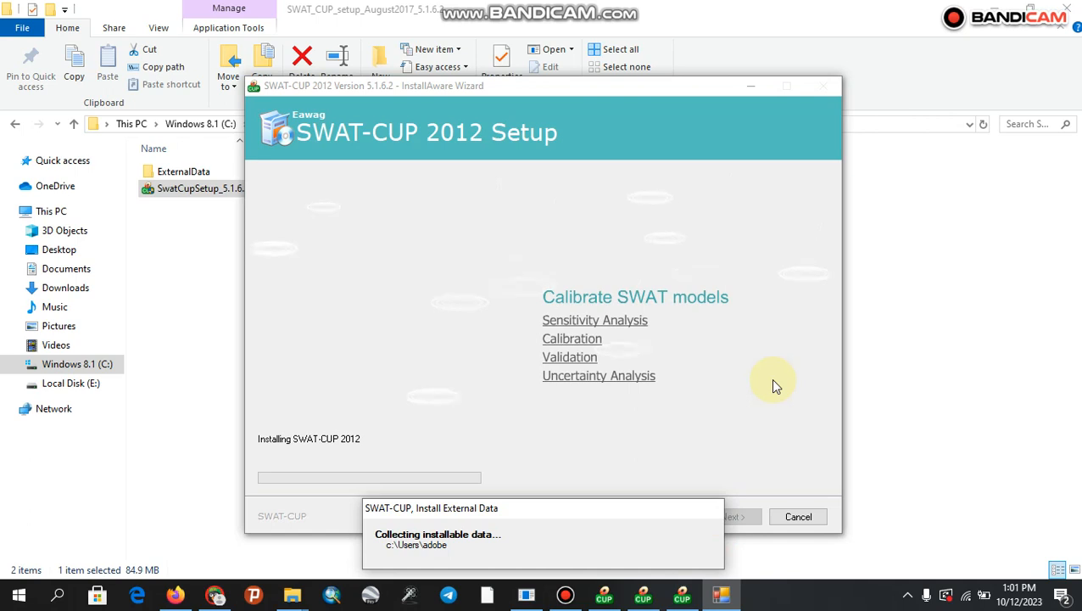
# Move the installing wizard aside and cancel the duplicate SWAT-CUP 2012 setup wizard behind it, confirming the cancellation.
pyautogui.moveTo(631, 83); pyautogui.dragTo(486, 59)
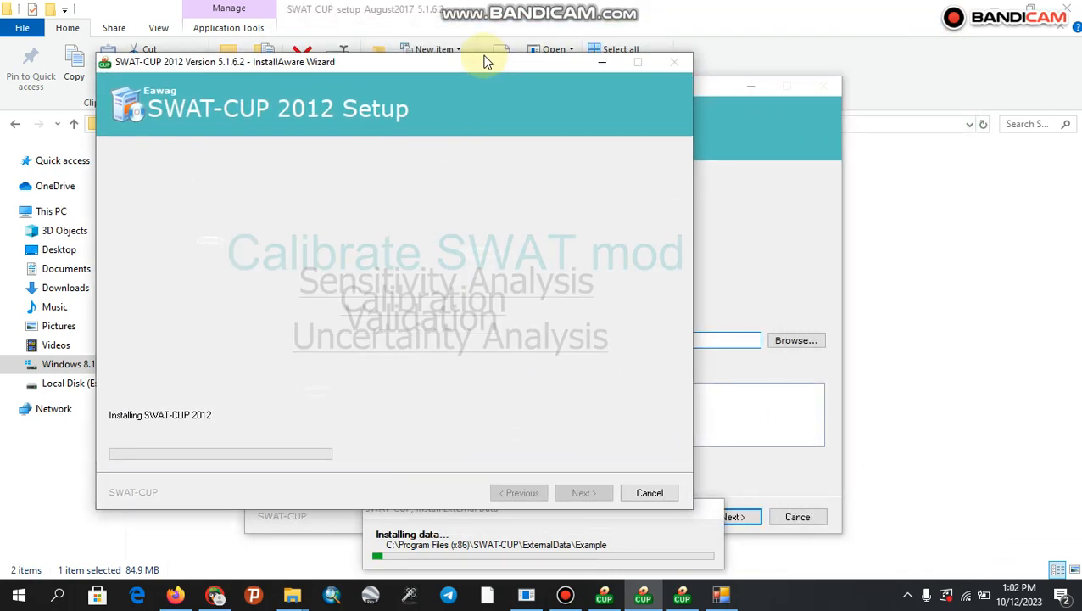
pyautogui.click(798, 517)
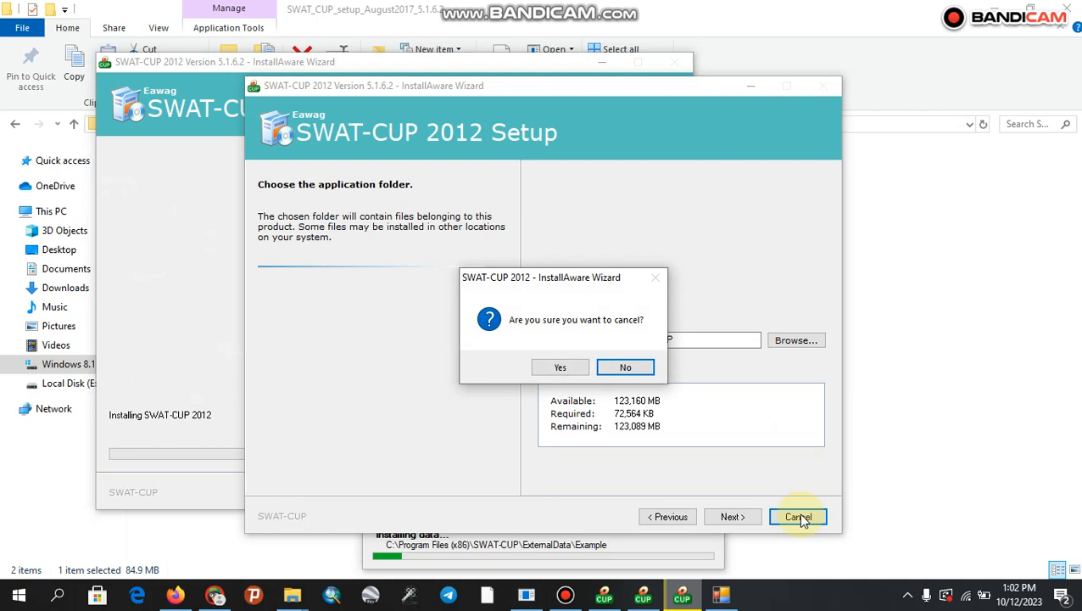
pyautogui.click(628, 368)
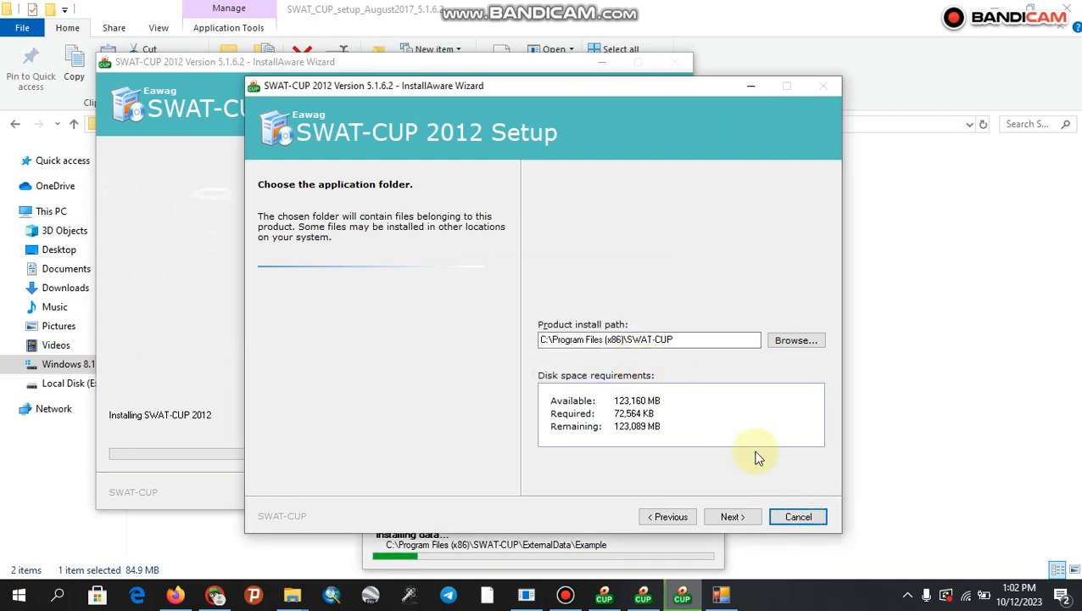
pyautogui.click(793, 518)
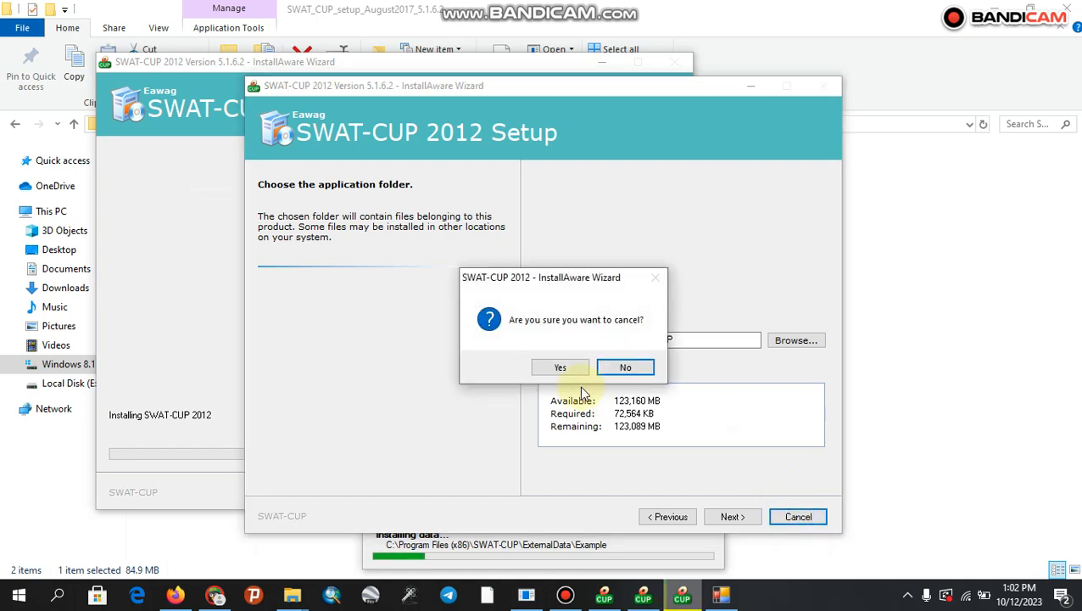
pyautogui.click(562, 368)
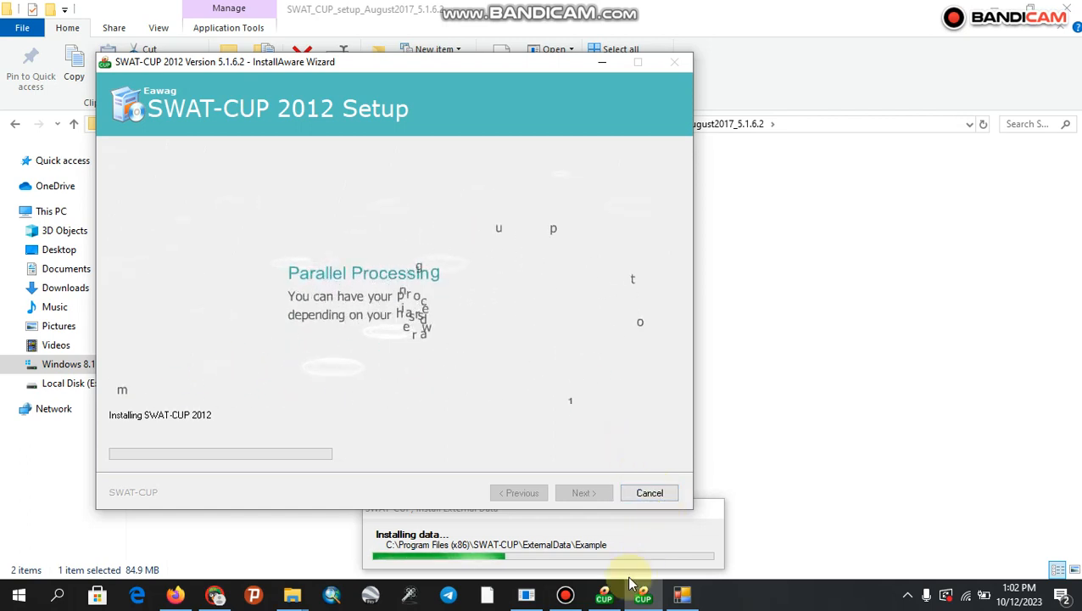
pyautogui.moveTo(683, 597)
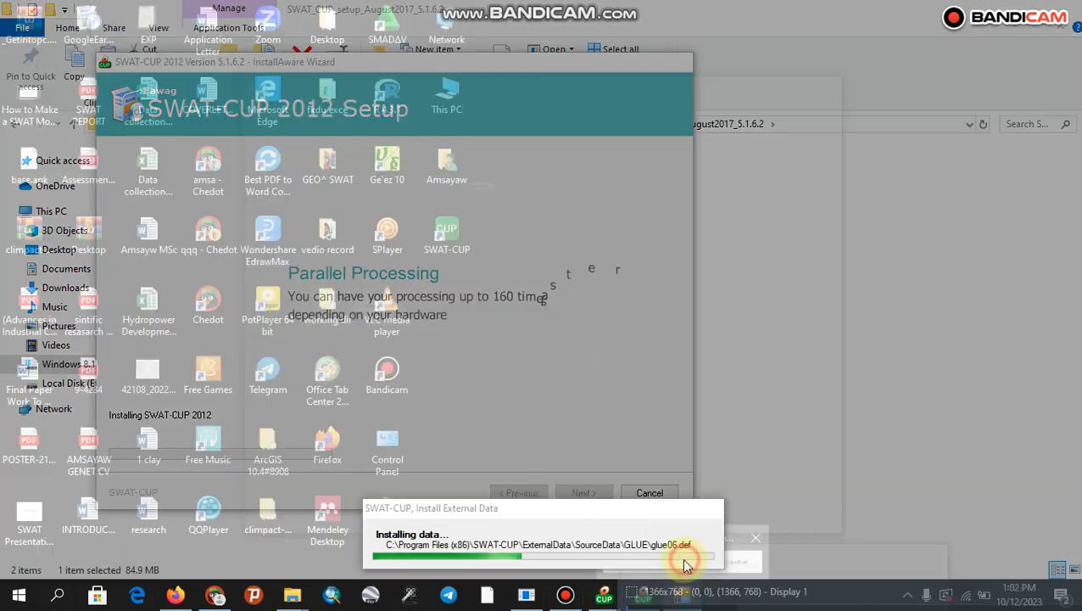
pyautogui.click(685, 561)
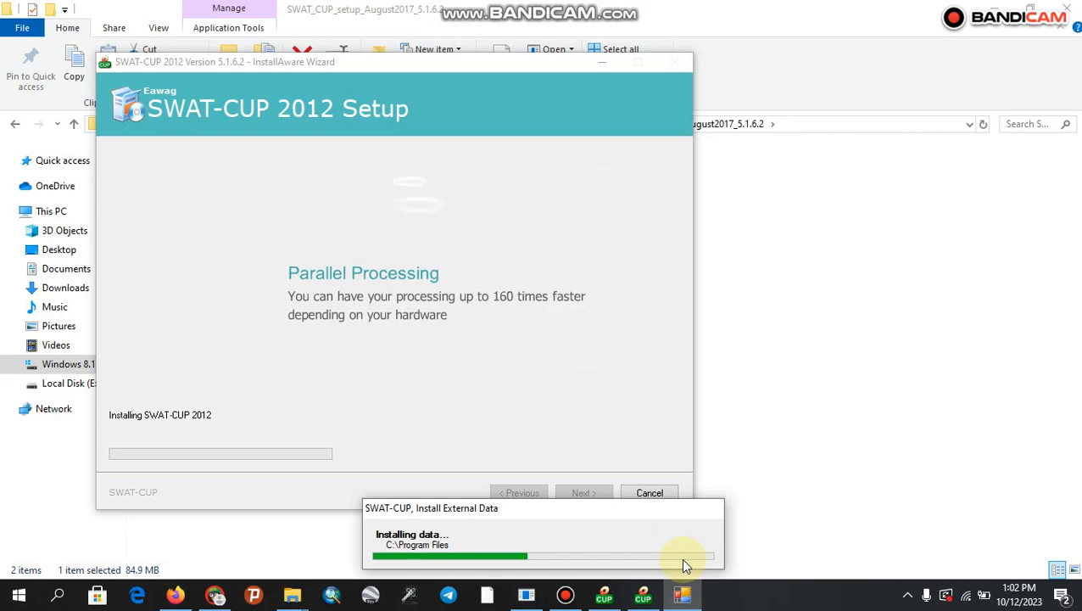
pyautogui.click(563, 595)
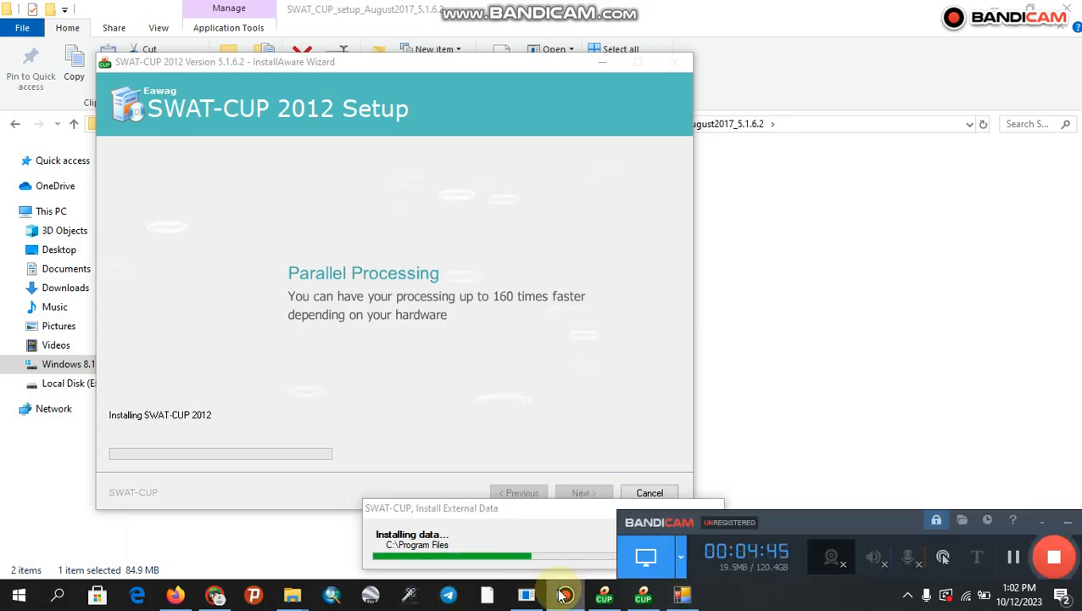
pyautogui.click(1013, 558)
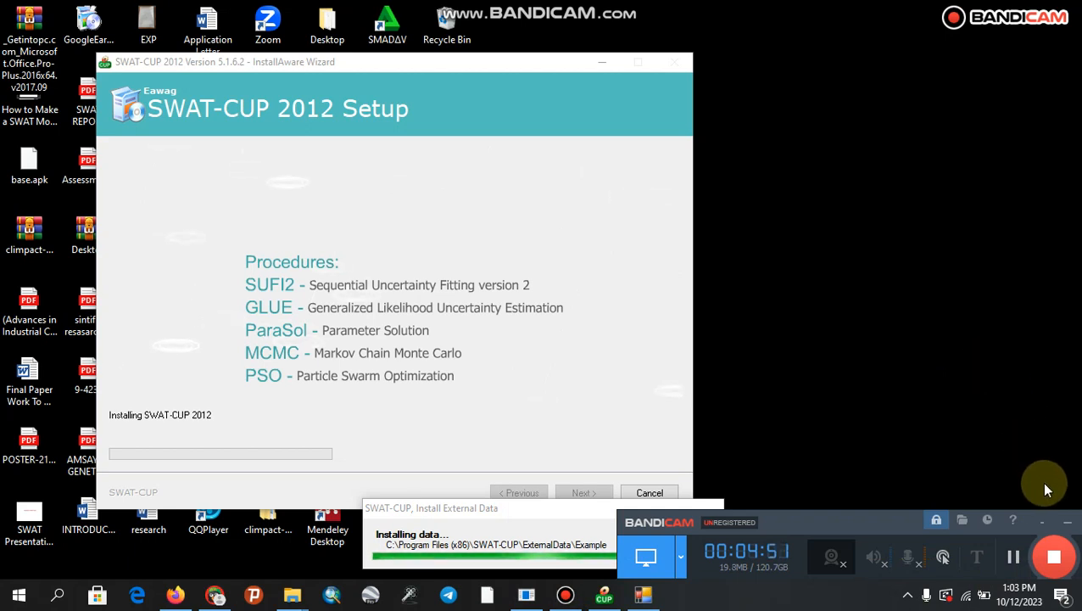
pyautogui.moveTo(566, 596)
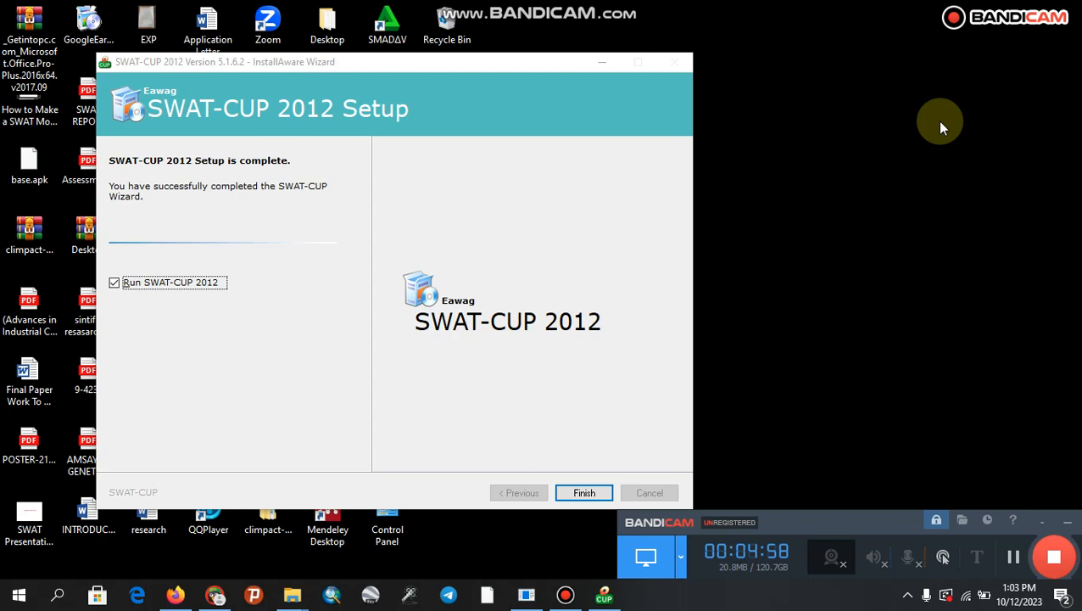
# Finish the completed SWAT-CUP 2012 setup with the option to run the program kept enabled, and refresh the desktop twice.
pyautogui.click(587, 496)
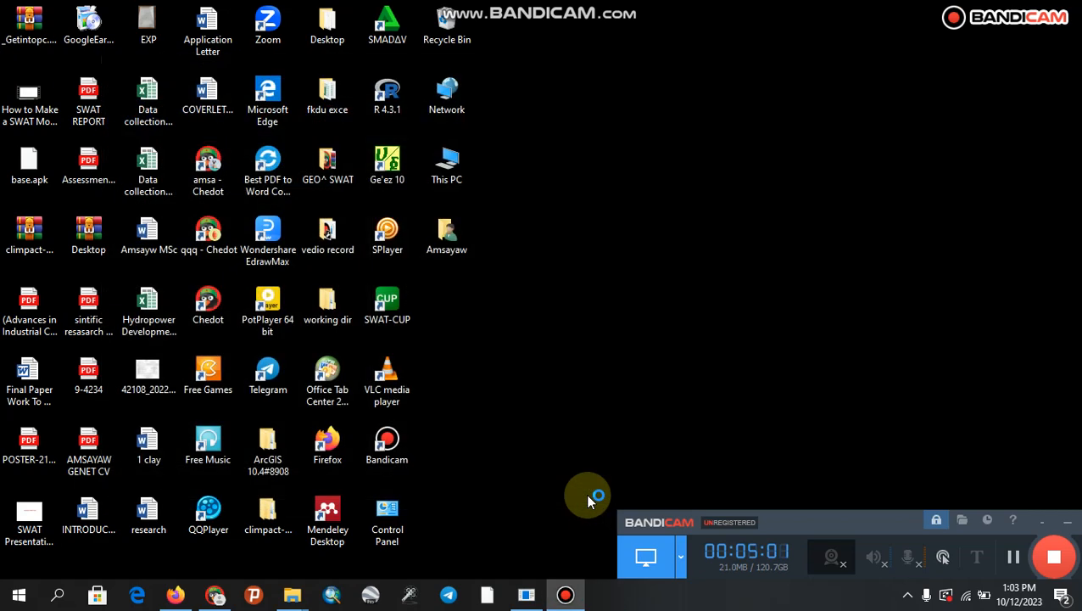
pyautogui.rightClick(682, 289)
pyautogui.click(726, 332)
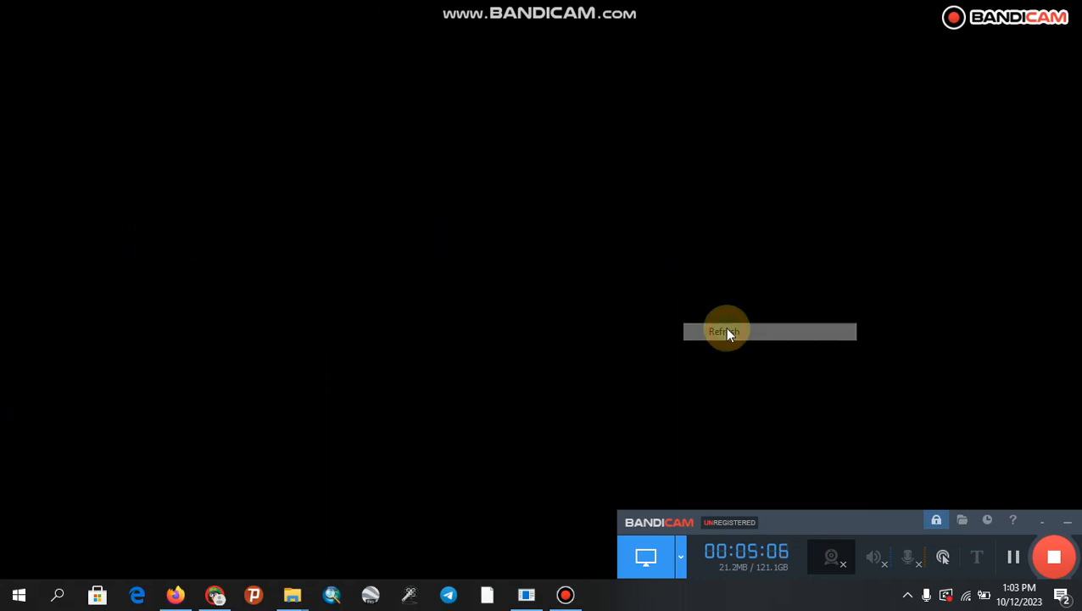
pyautogui.rightClick(728, 164)
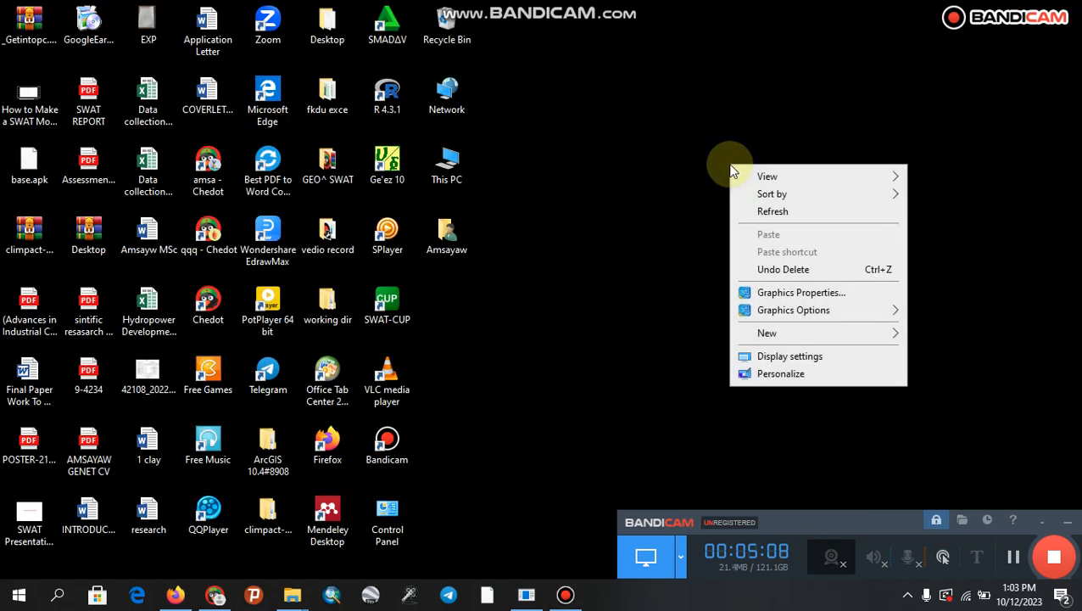
pyautogui.click(773, 211)
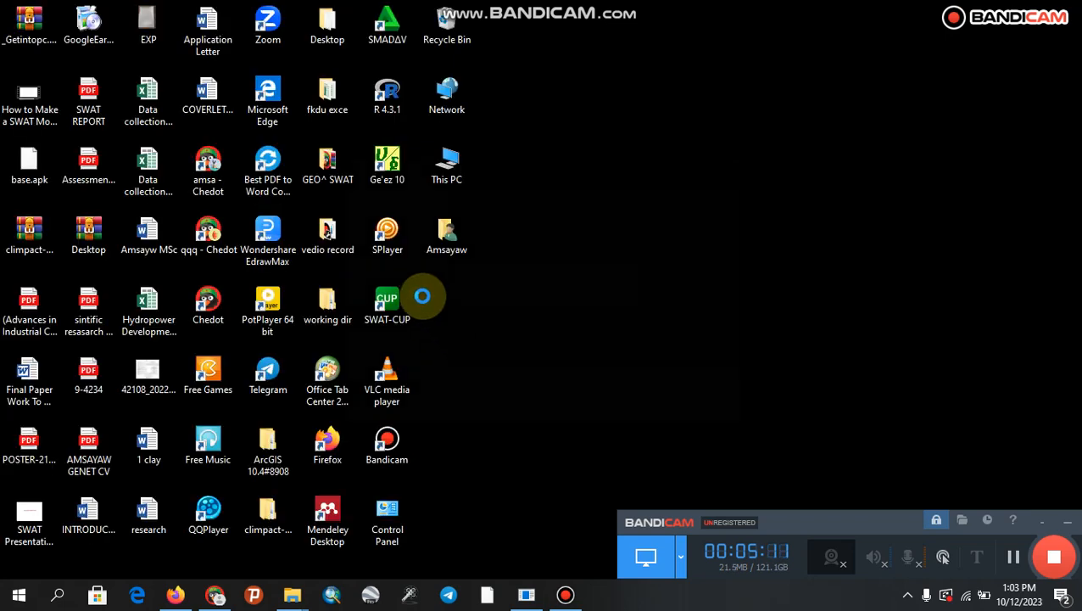